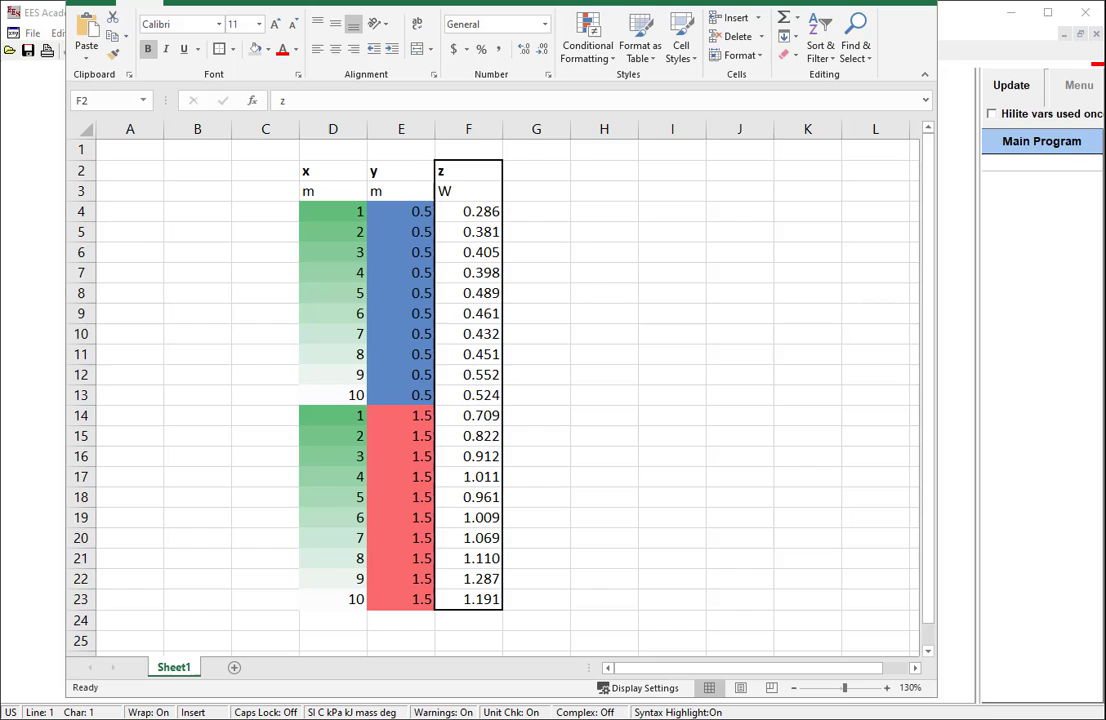
# Step: Inspect the x, y and z sample cells and the RAND-based z formula's 0.555 coefficient, then bring up EES
pyautogui.click(352, 211)
pyautogui.click(403, 212)
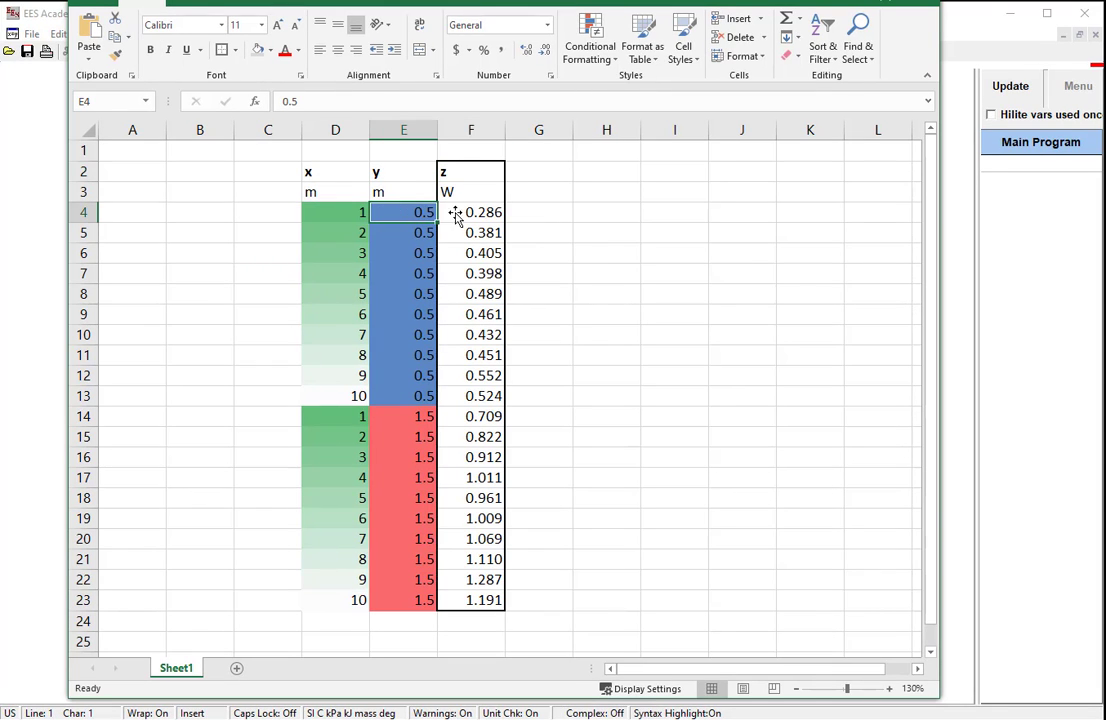
pyautogui.click(465, 212)
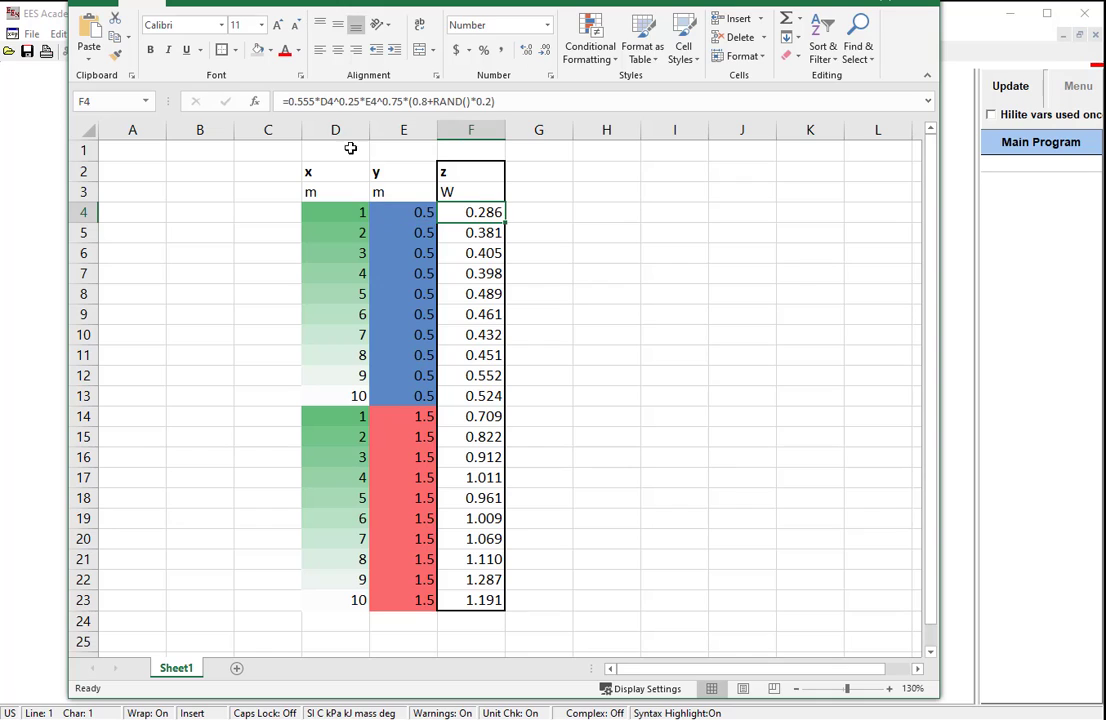
pyautogui.click(287, 101)
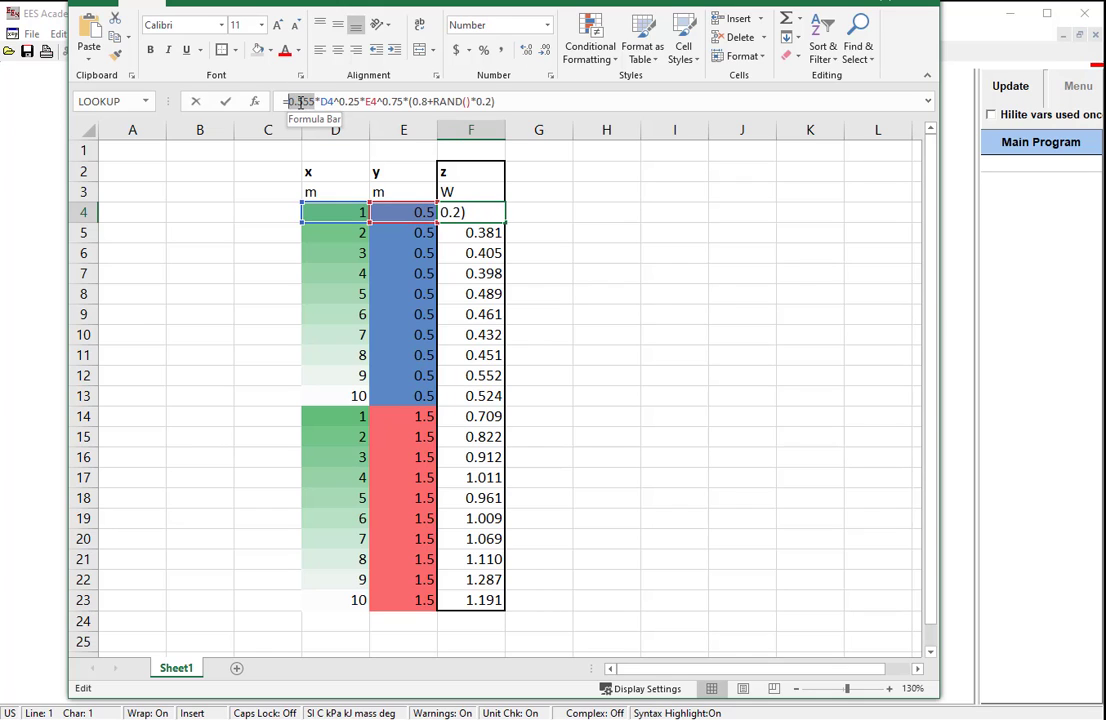
pyautogui.moveTo(287, 101); pyautogui.dragTo(401, 101)
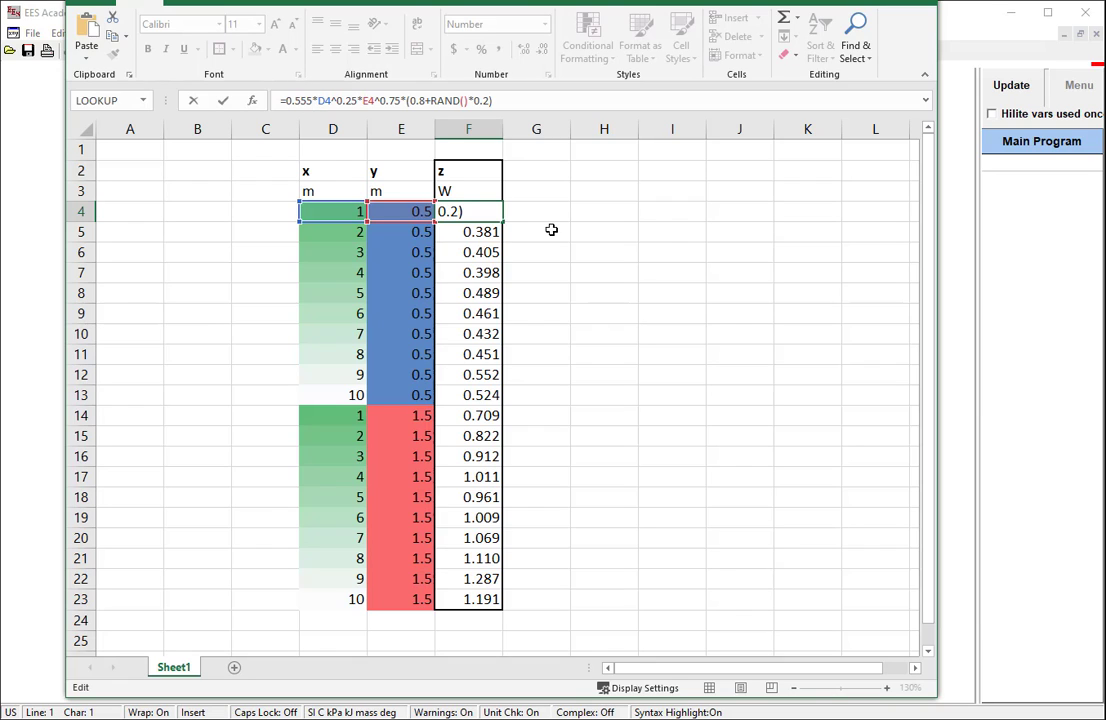
pyautogui.click(978, 35)
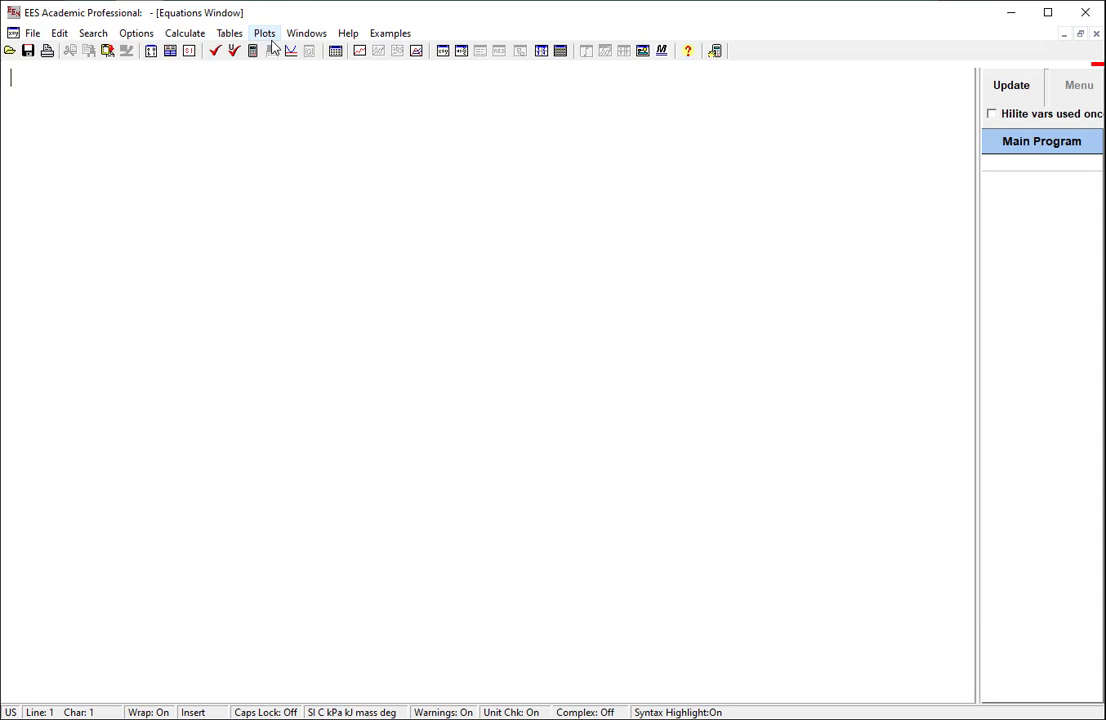
# Step: Create a new empty lookup table titled data
pyautogui.click(233, 35)
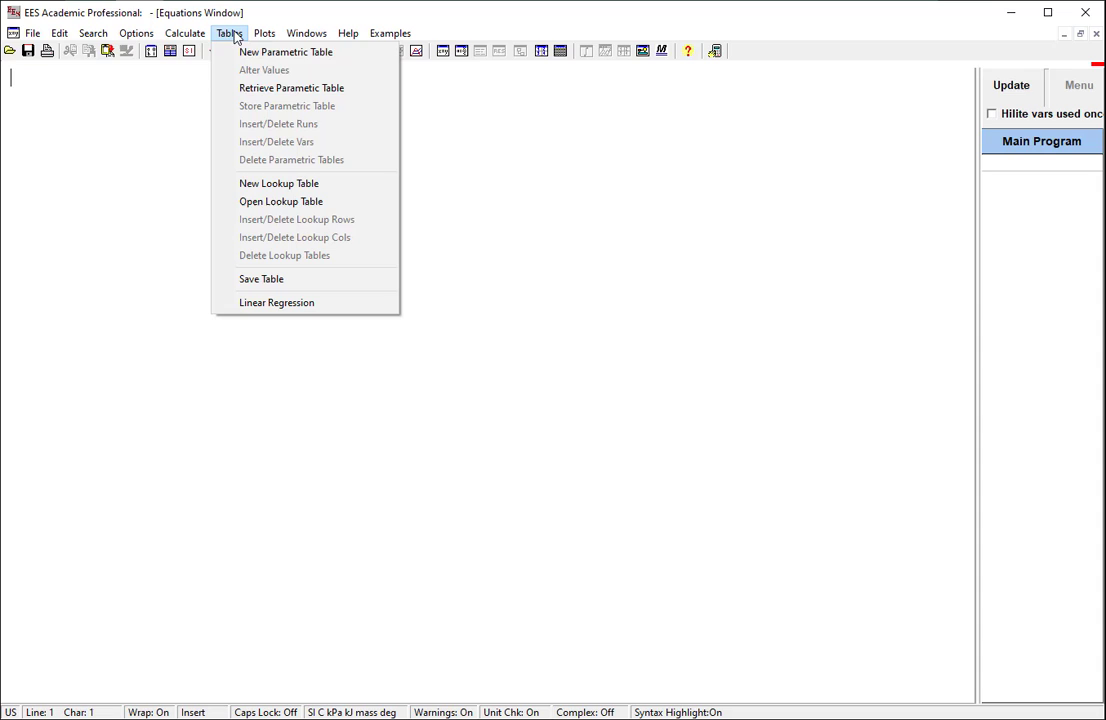
pyautogui.click(284, 187)
pyautogui.moveTo(563, 331); pyautogui.dragTo(503, 352)
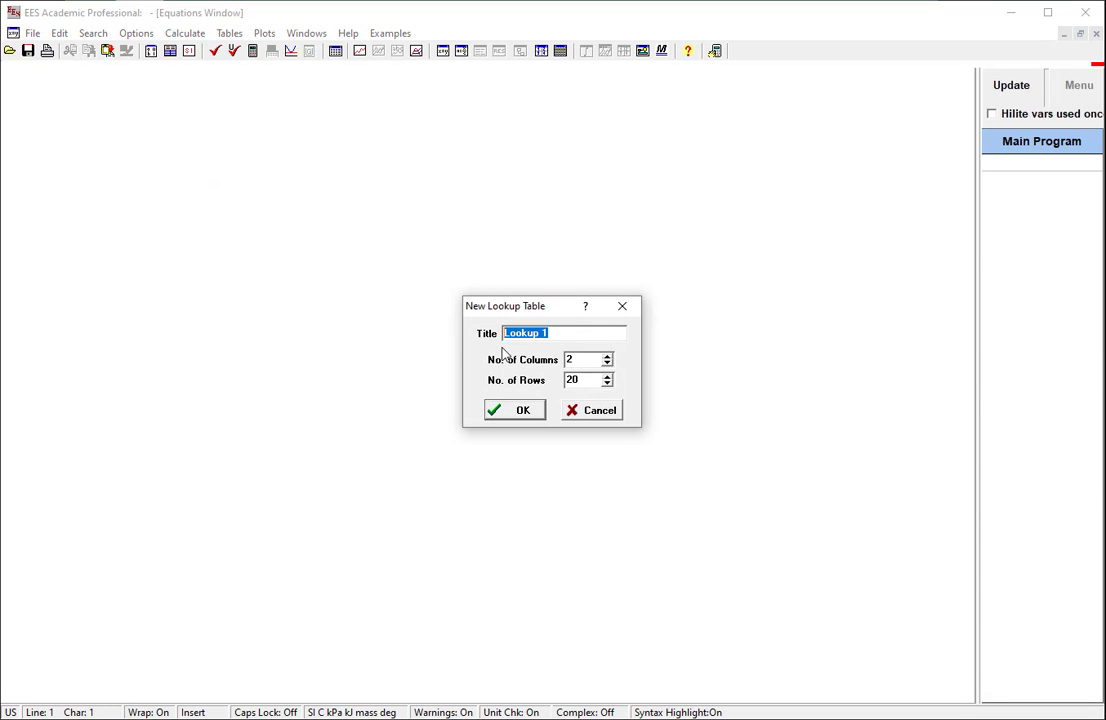
pyautogui.write('data')
pyautogui.click(527, 418)
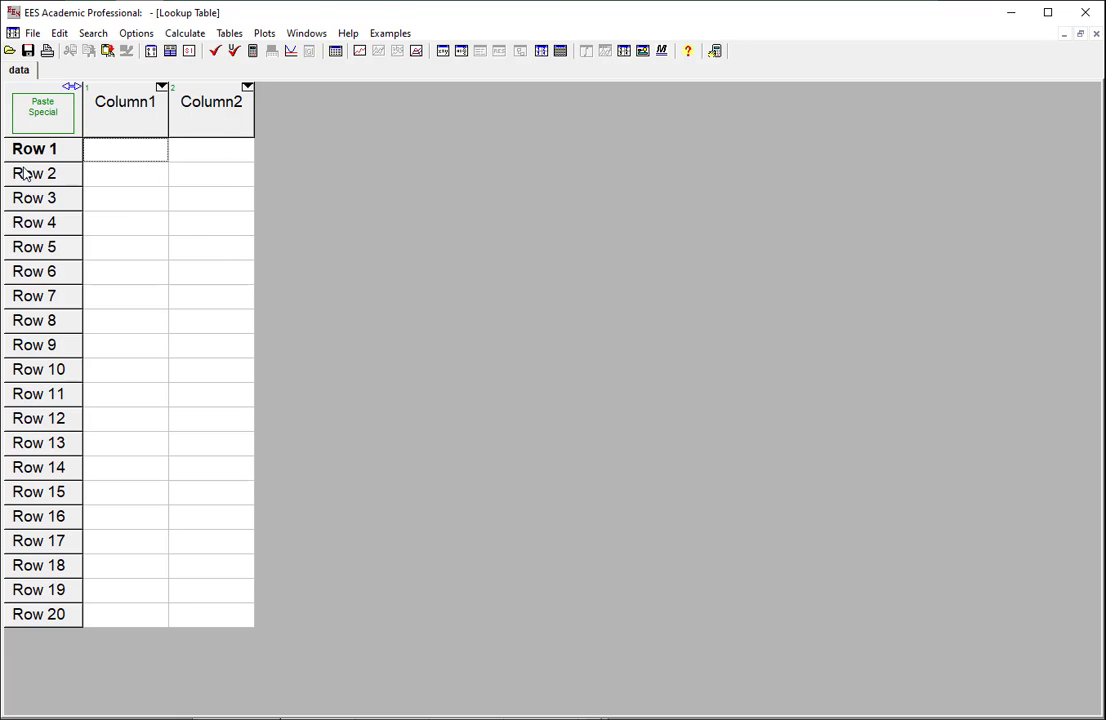
# Step: Copy the x, y, z headers, units and values (D2:F23) from Excel and return to EES
pyautogui.hotkey('alt', 'Tab')
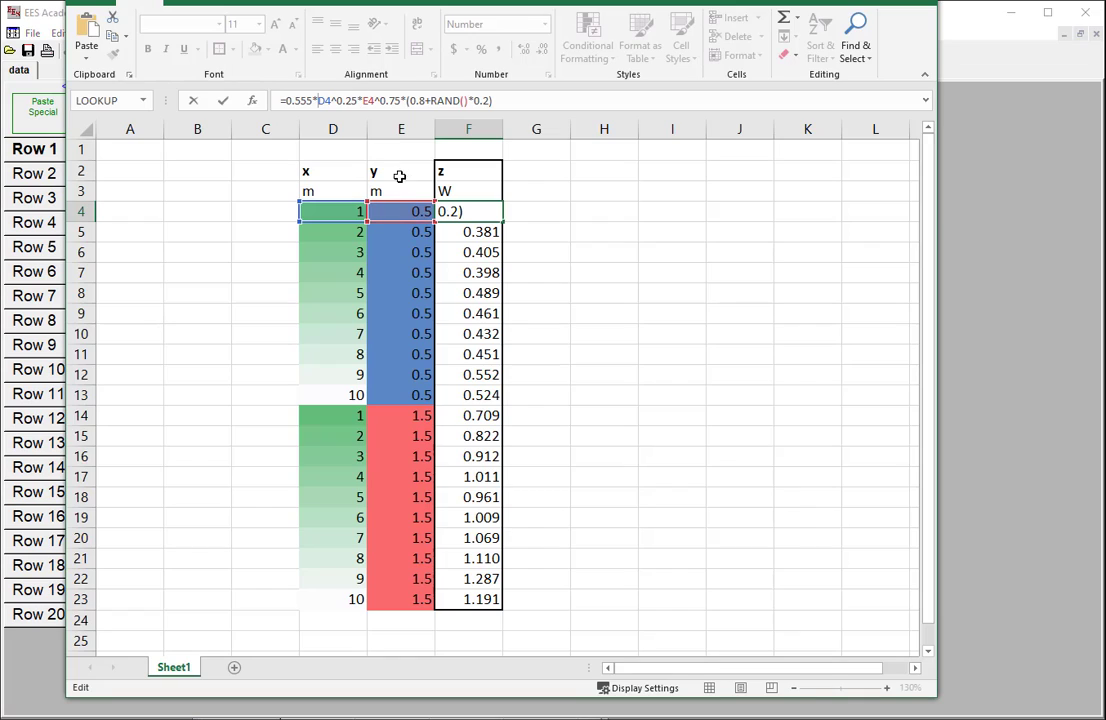
pyautogui.press('Escape')
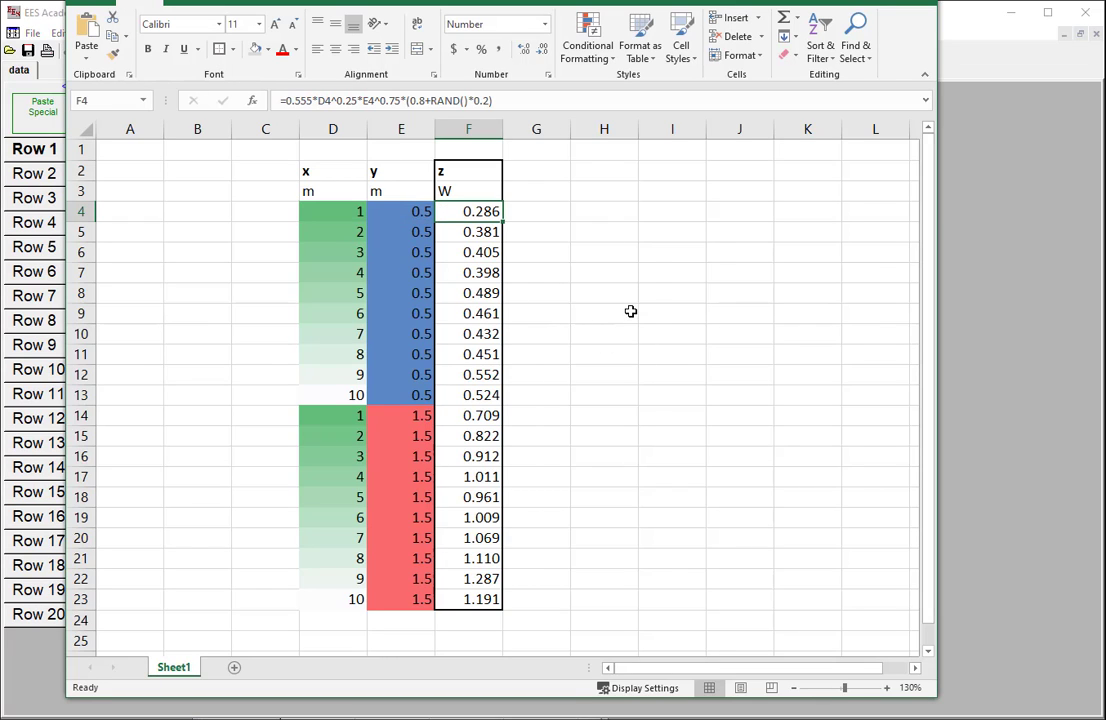
pyautogui.click(632, 311)
pyautogui.moveTo(340, 169); pyautogui.dragTo(466, 600)
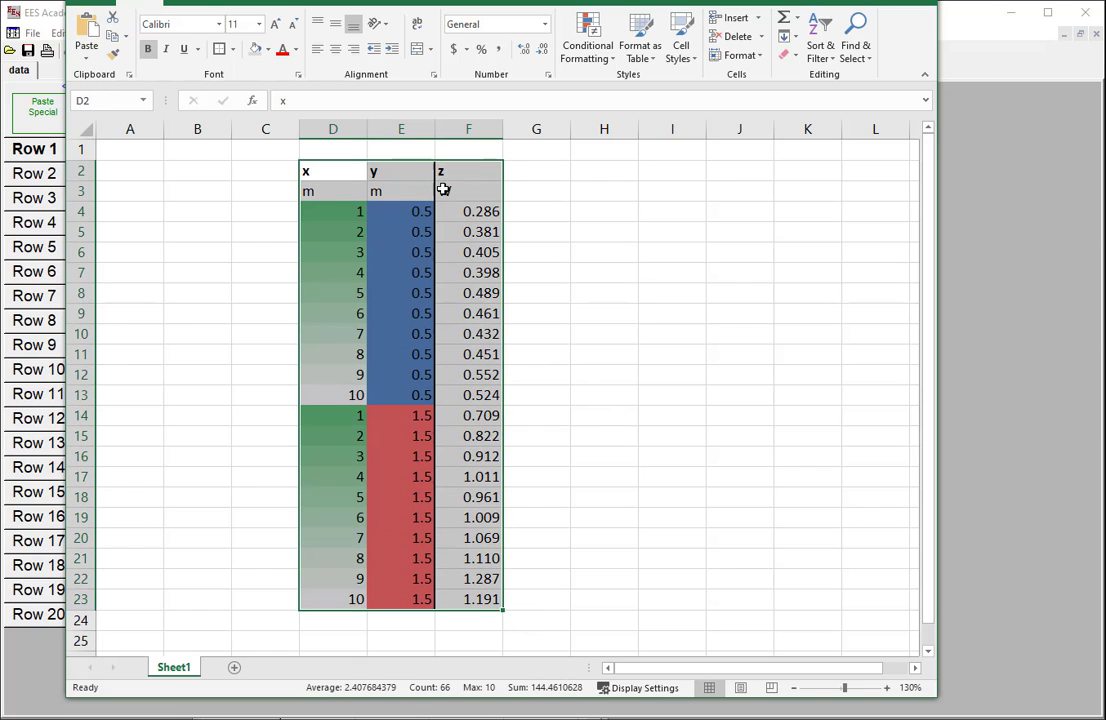
pyautogui.hotkey('ctrl', 'c')
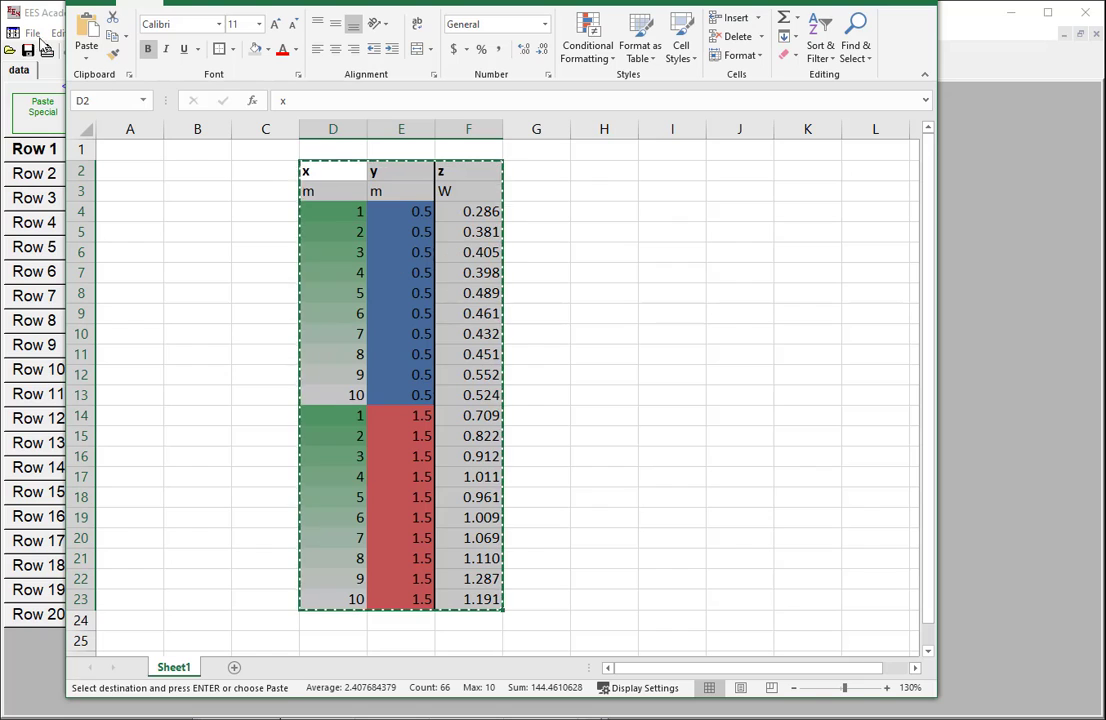
pyautogui.hotkey('alt', 'Tab')
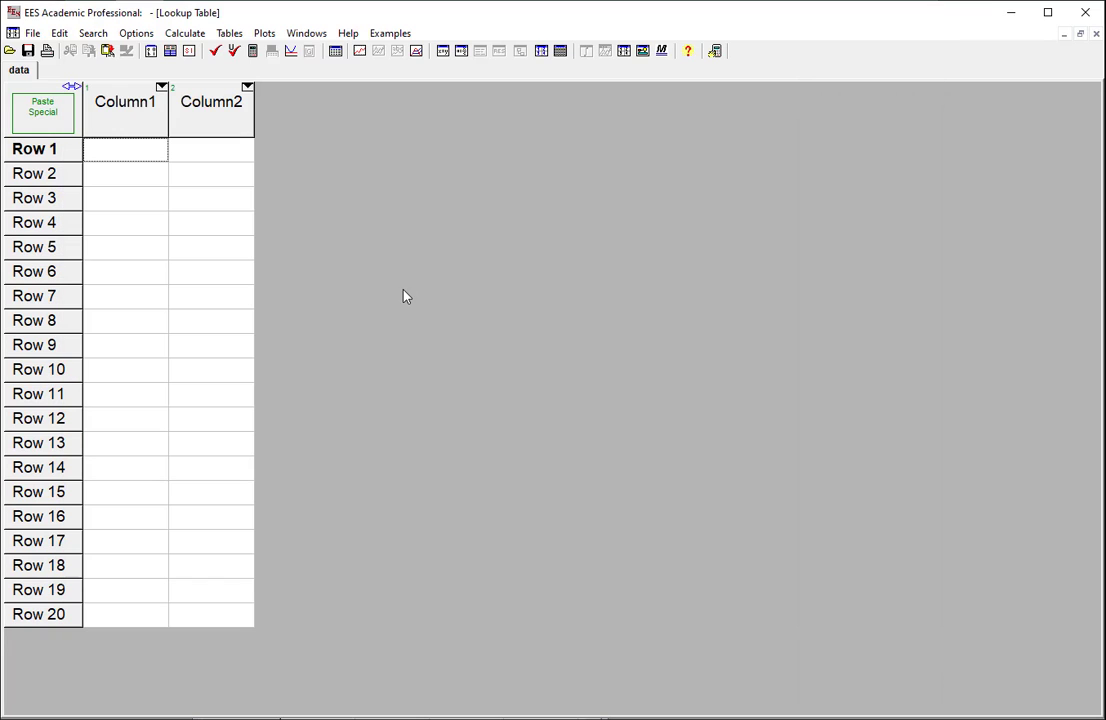
# Step: Paste the copied column names, units and data into the data table, then return to the equations
pyautogui.click(128, 172)
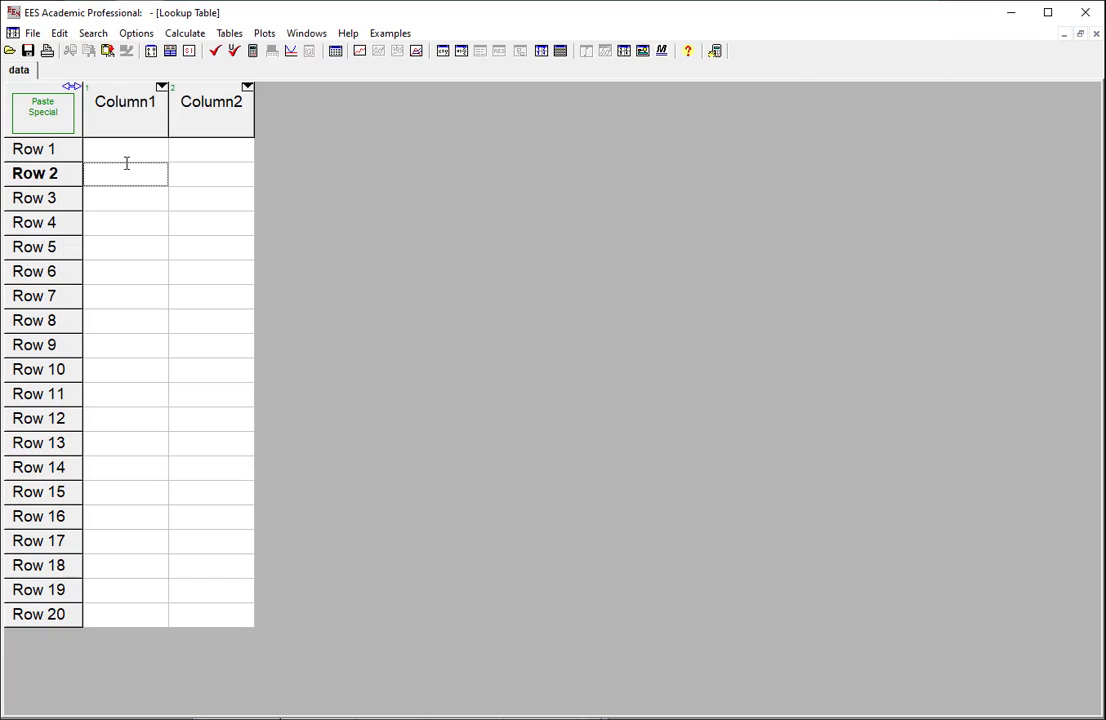
pyautogui.click(44, 117)
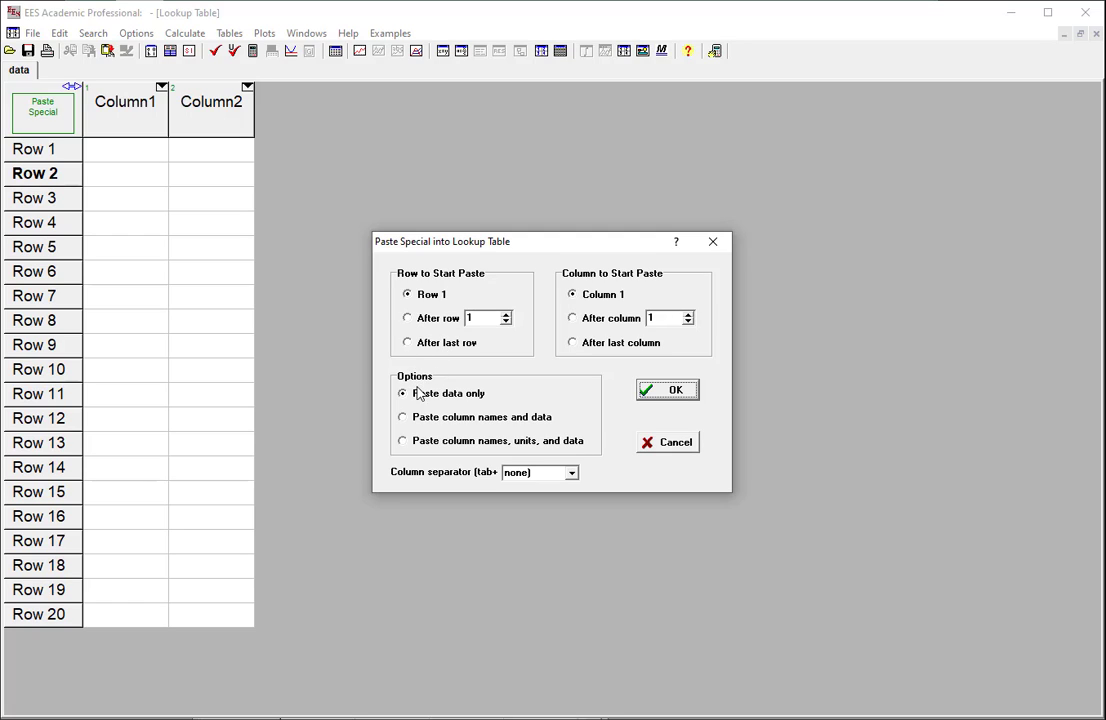
pyautogui.click(429, 444)
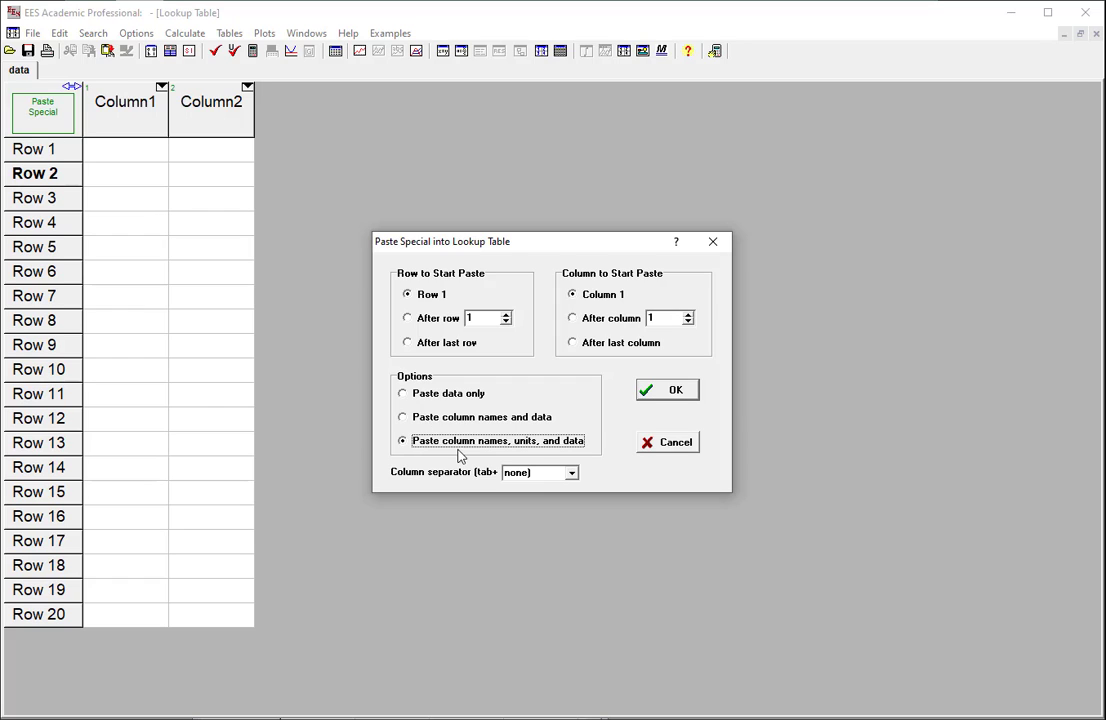
pyautogui.click(668, 391)
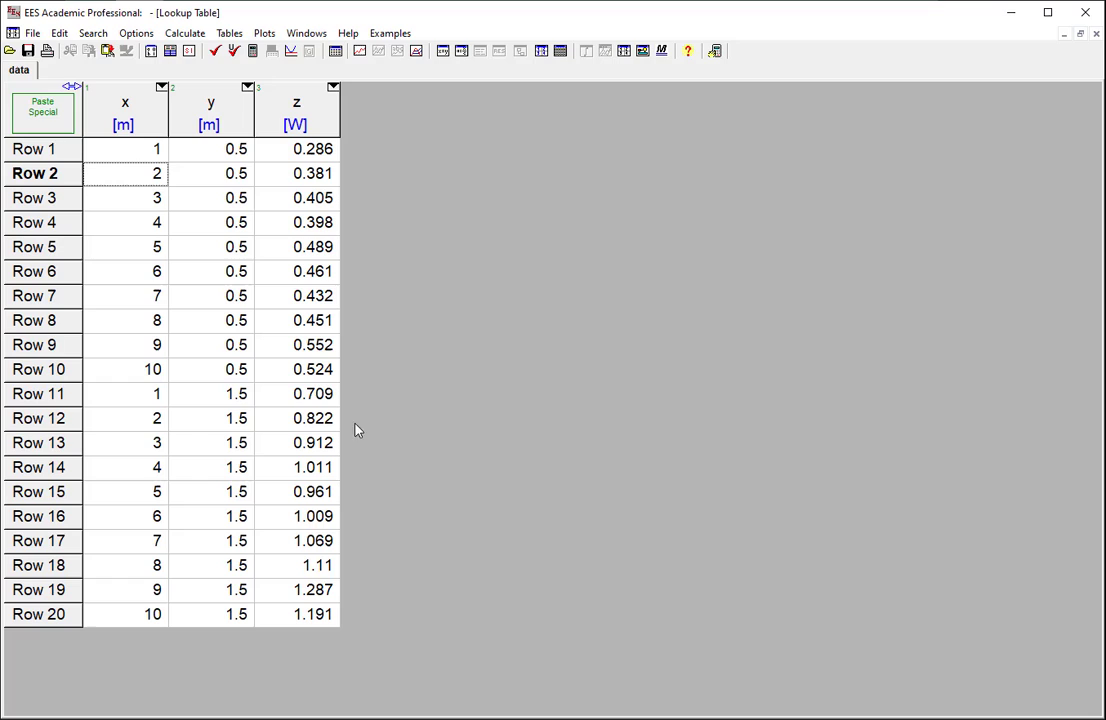
pyautogui.hotkey('ctrl', 'e')
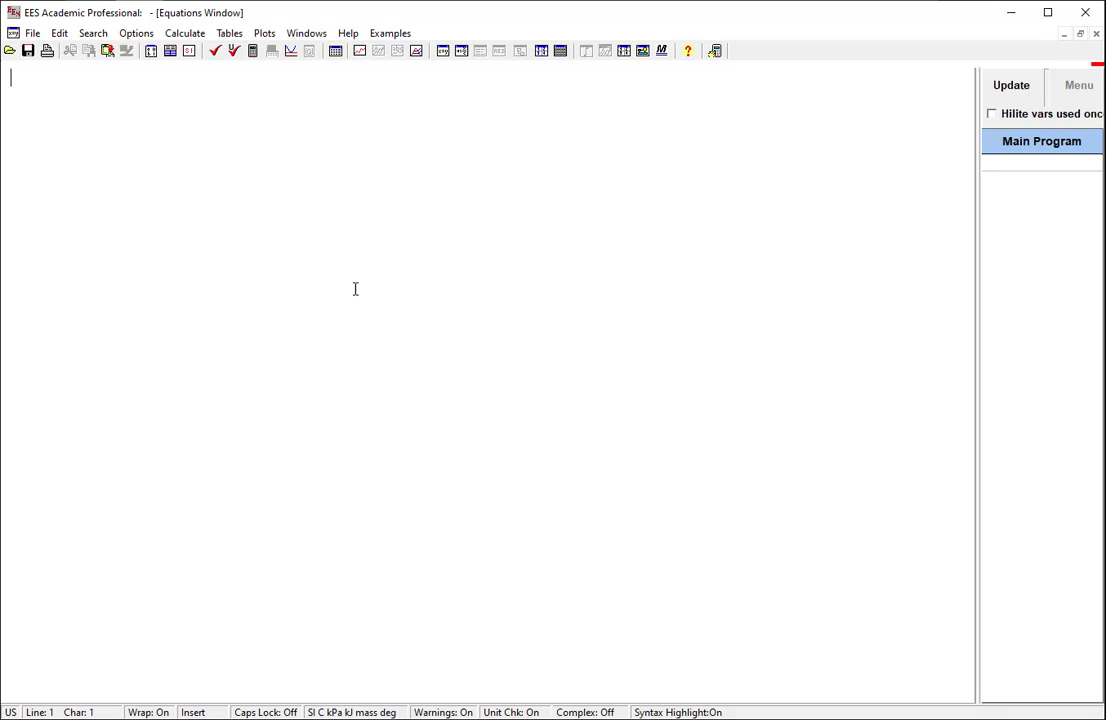
# Step: Set N_rows = 20 and start a duplicate loop with x[i] = lookup('data', i, 'x')
pyautogui.write('N_rows = 20')
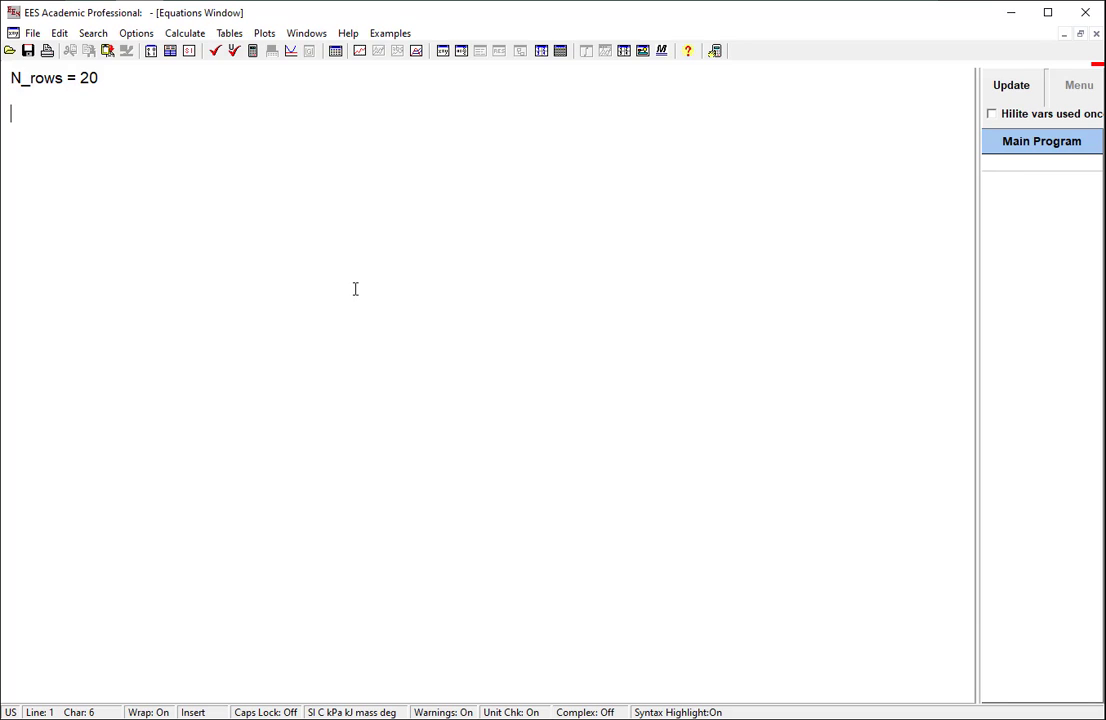
pyautogui.press('Return')
pyautogui.press('Return')
pyautogui.write('duplicate i')
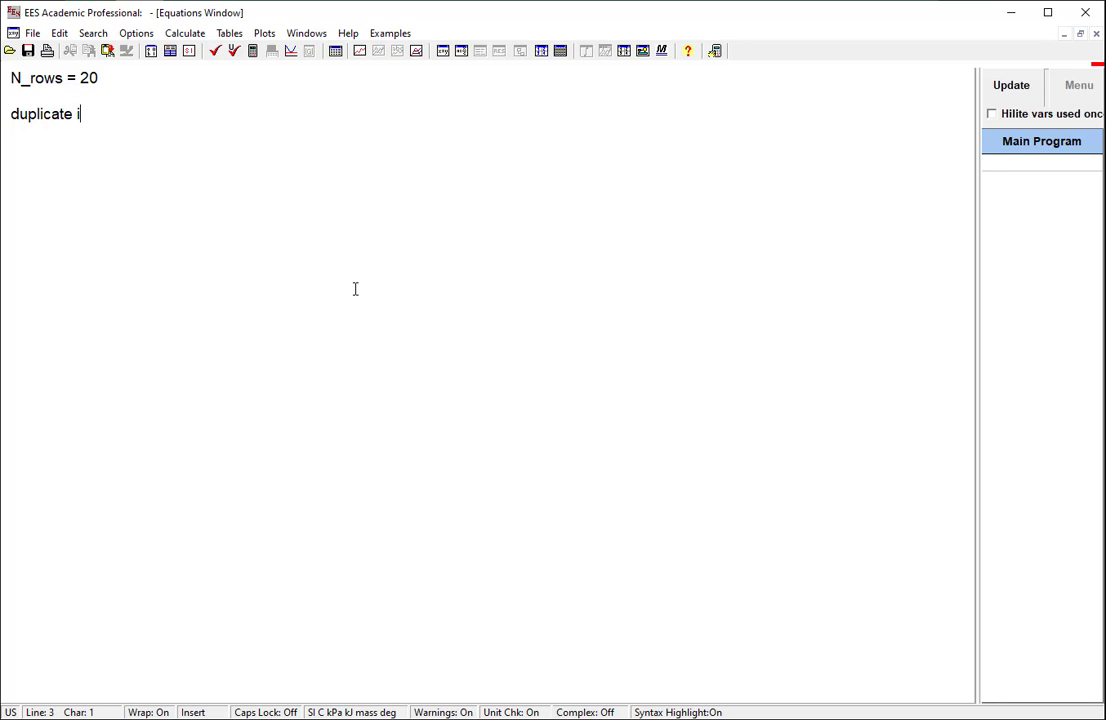
pyautogui.write('=1,N_rows')
pyautogui.press('Return')
pyautogui.press('Tab')
pyautogui.write('x[i] =')
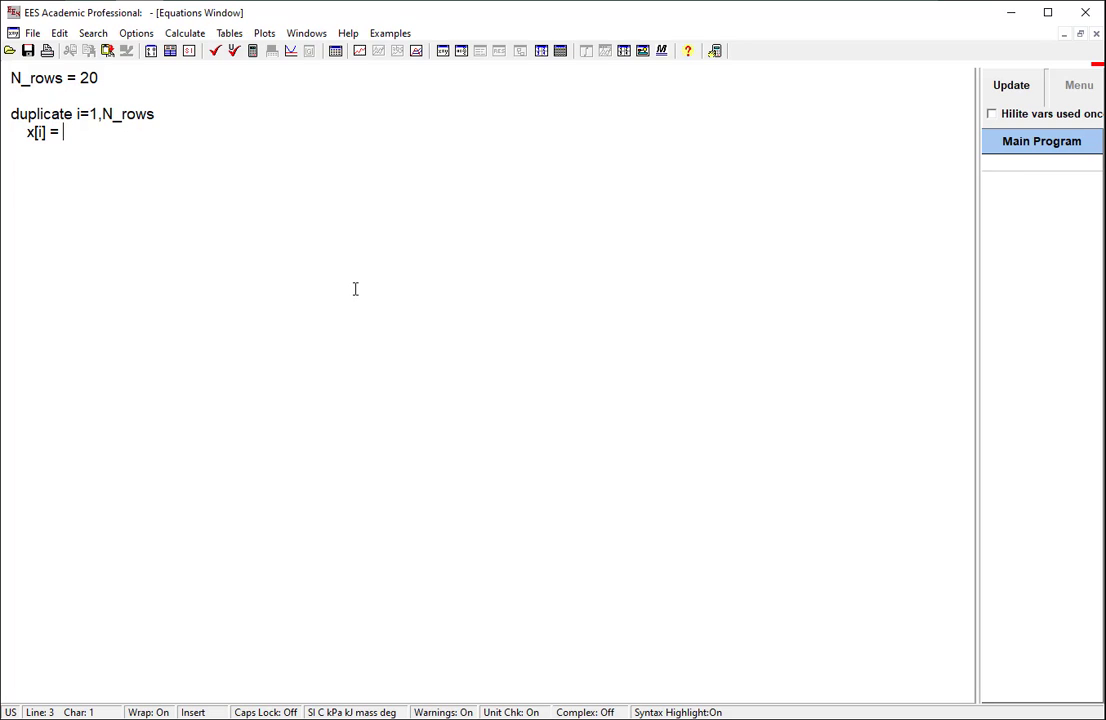
pyautogui.write("lookup('data',")
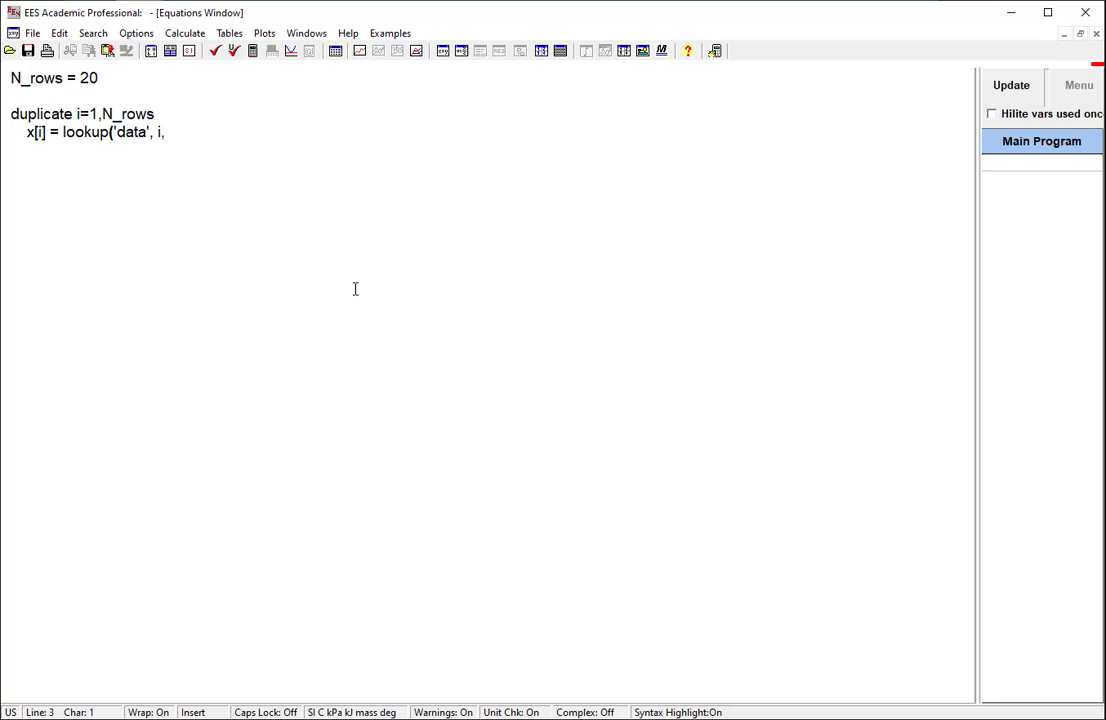
pyautogui.write("i, 'x')")
# Step: Add y[i] and z_obs[i] lookups from 'data' and close the loop with end
pyautogui.press('Return')
pyautogui.write("y[i] = lookup('data', i")
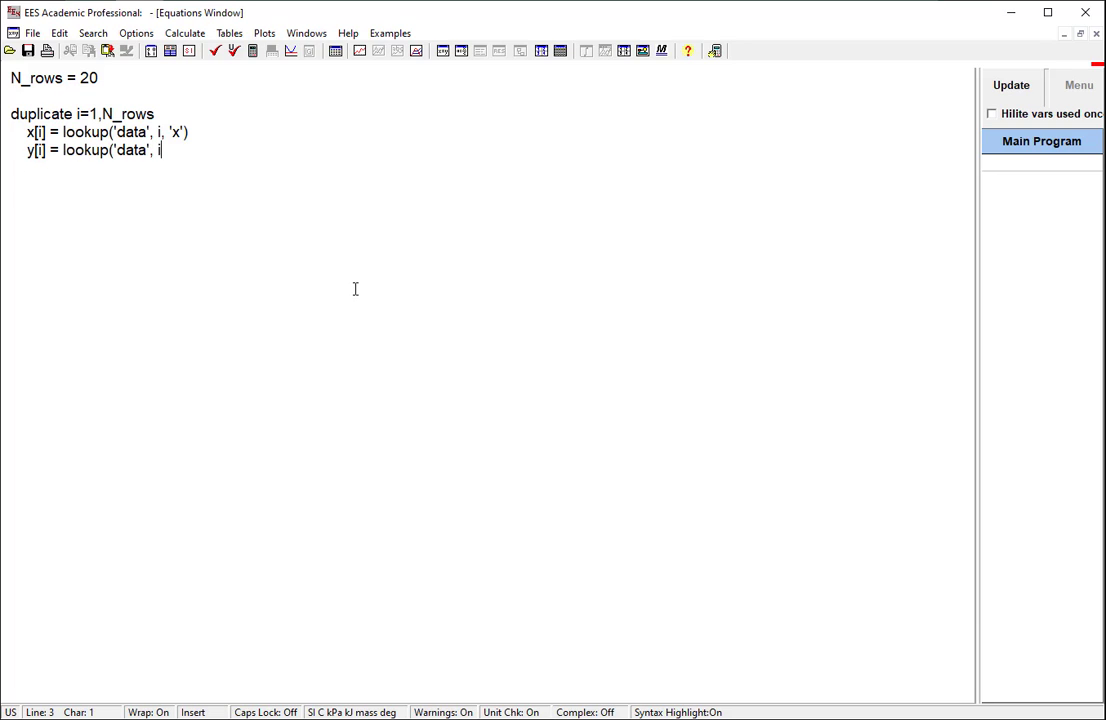
pyautogui.write(", 'y')")
pyautogui.press('Return')
pyautogui.write('z[i] = looku')
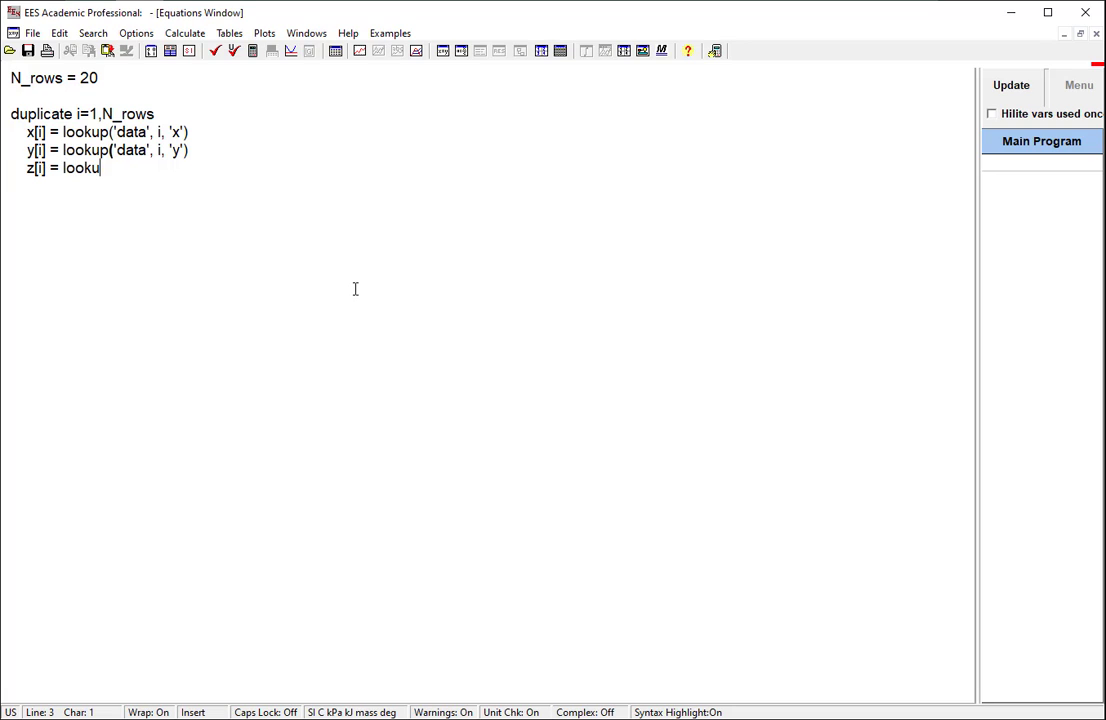
pyautogui.write("p('data', i, 'z')")
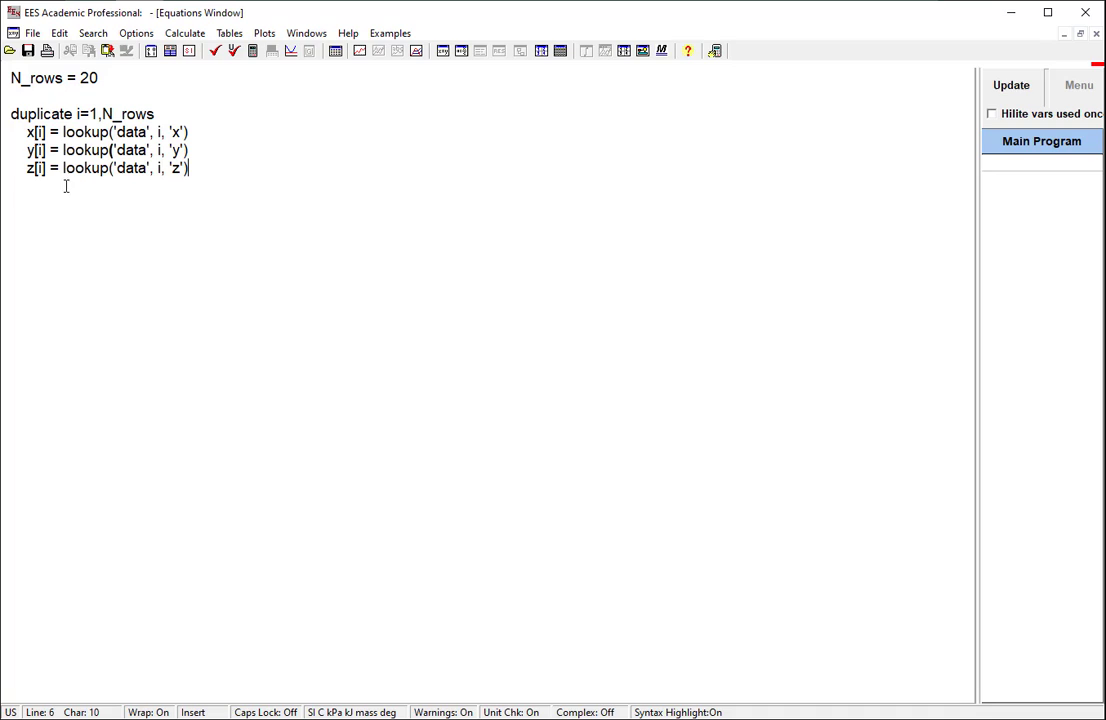
pyautogui.click(37, 168)
pyautogui.click(29, 170)
pyautogui.press('Right')
pyautogui.write('_')
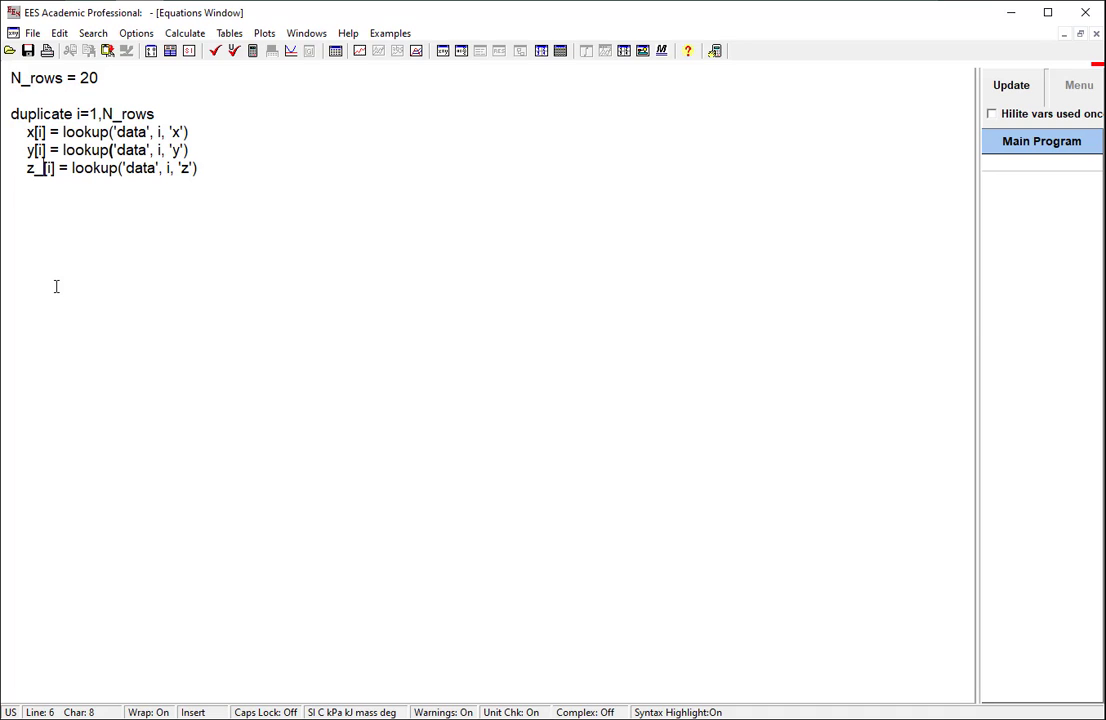
pyautogui.write('obs')
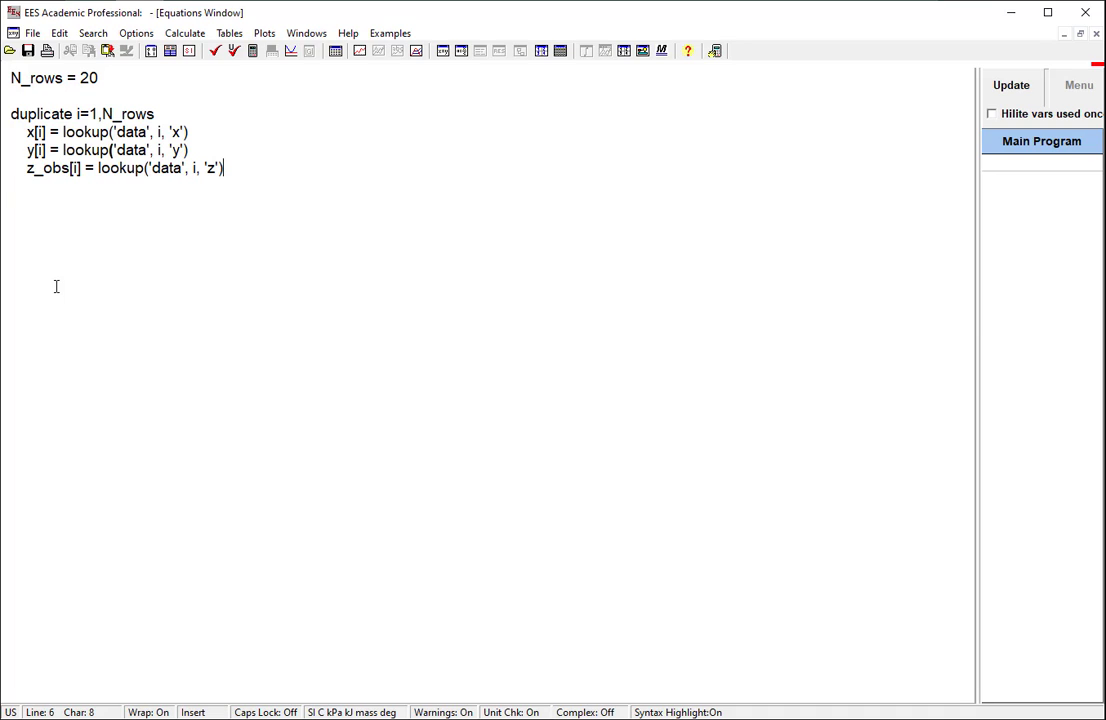
pyautogui.press('Return')
pyautogui.write('end')
# Step: Solve, compare the Arrays Table against the data lookup table, and return to the equations
pyautogui.press('F2')
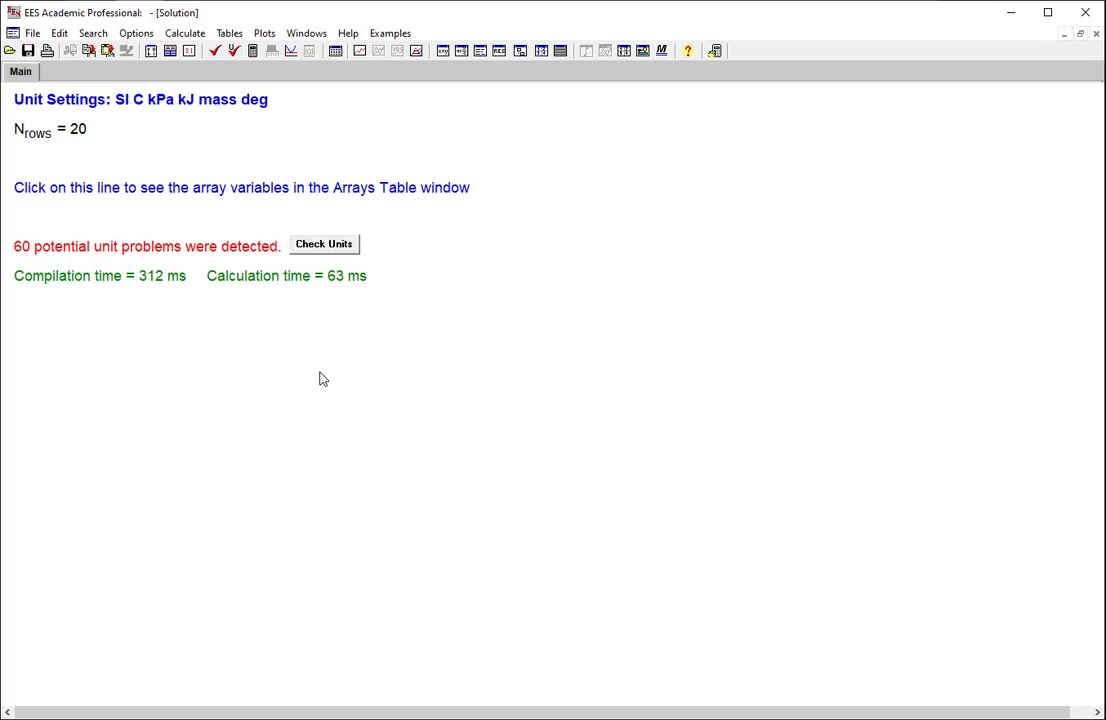
pyautogui.click(306, 33)
pyautogui.click(341, 112)
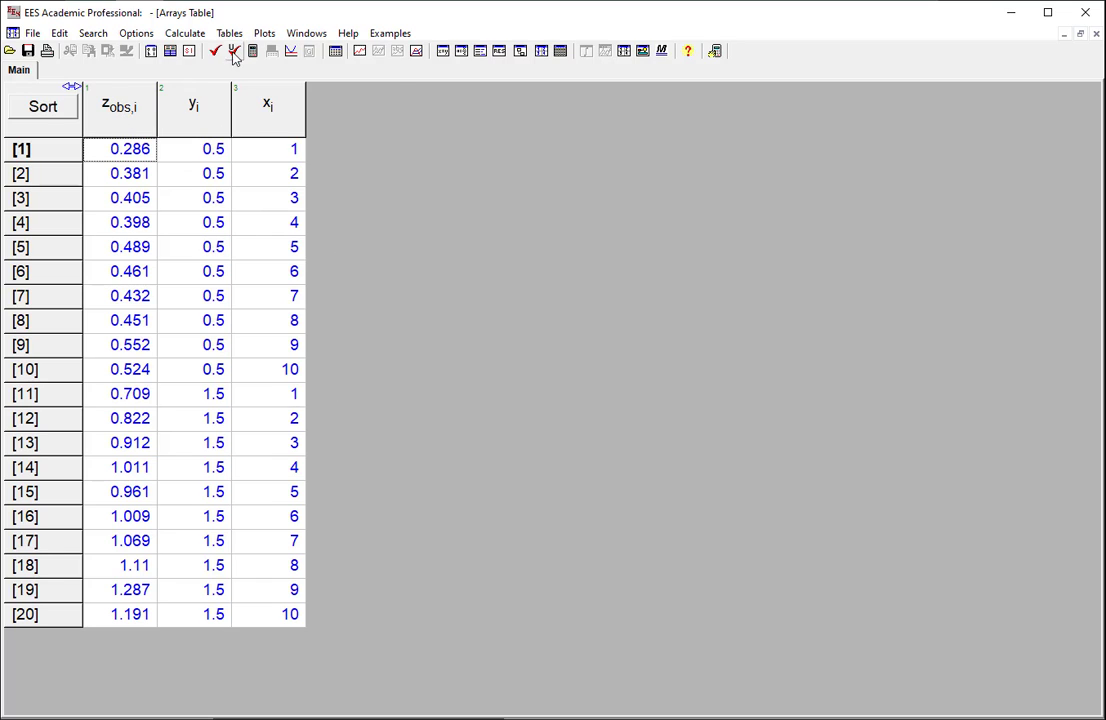
pyautogui.click(306, 33)
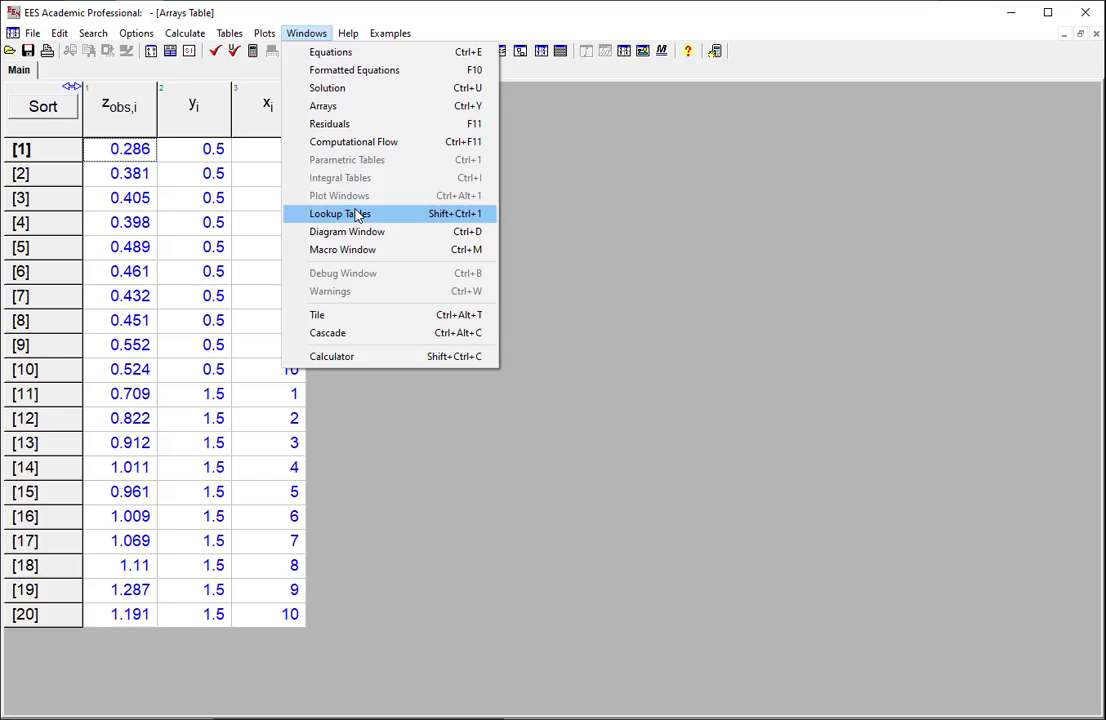
pyautogui.click(355, 214)
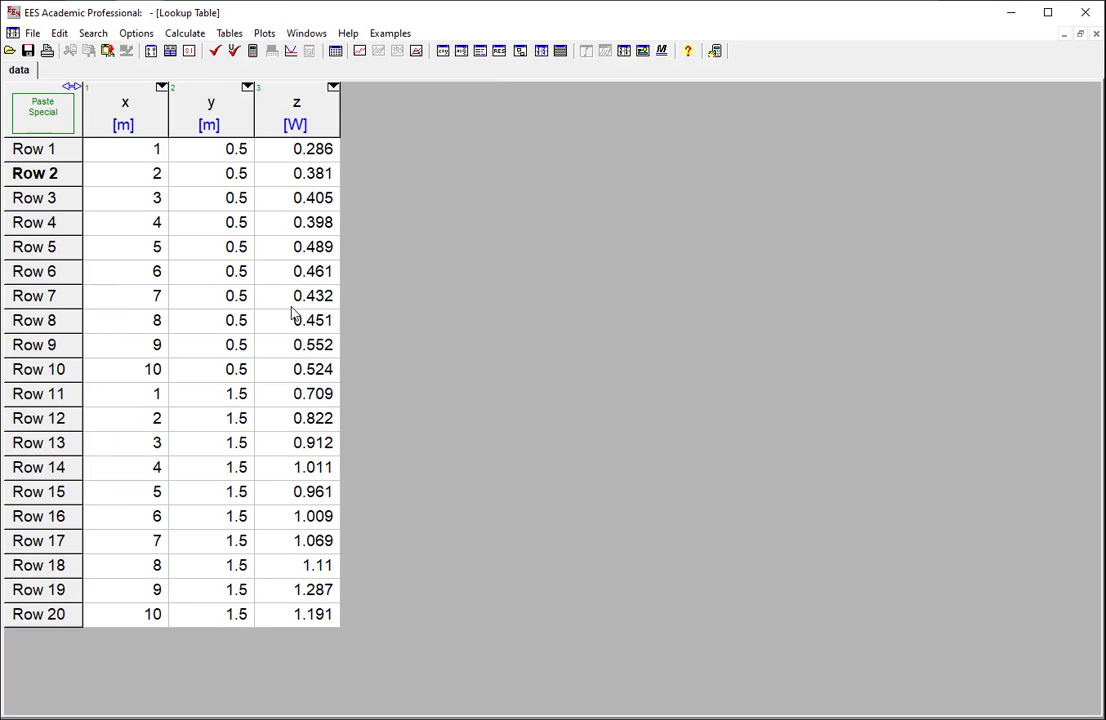
pyautogui.hotkey('ctrl', 'e')
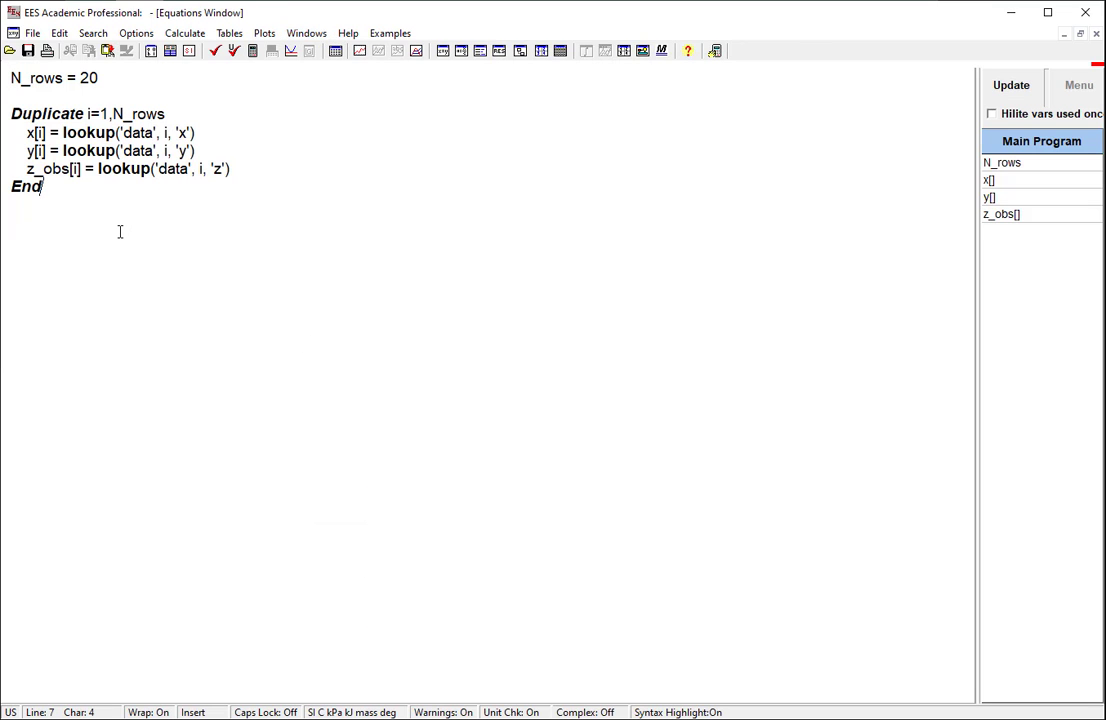
# Step: Add the comment "predicted values" and z_corr[i] = a0 * x[i]^a1 * y[i]^a2 inside the loop
pyautogui.click(255, 168)
pyautogui.press('Return')
pyautogui.press('Return')
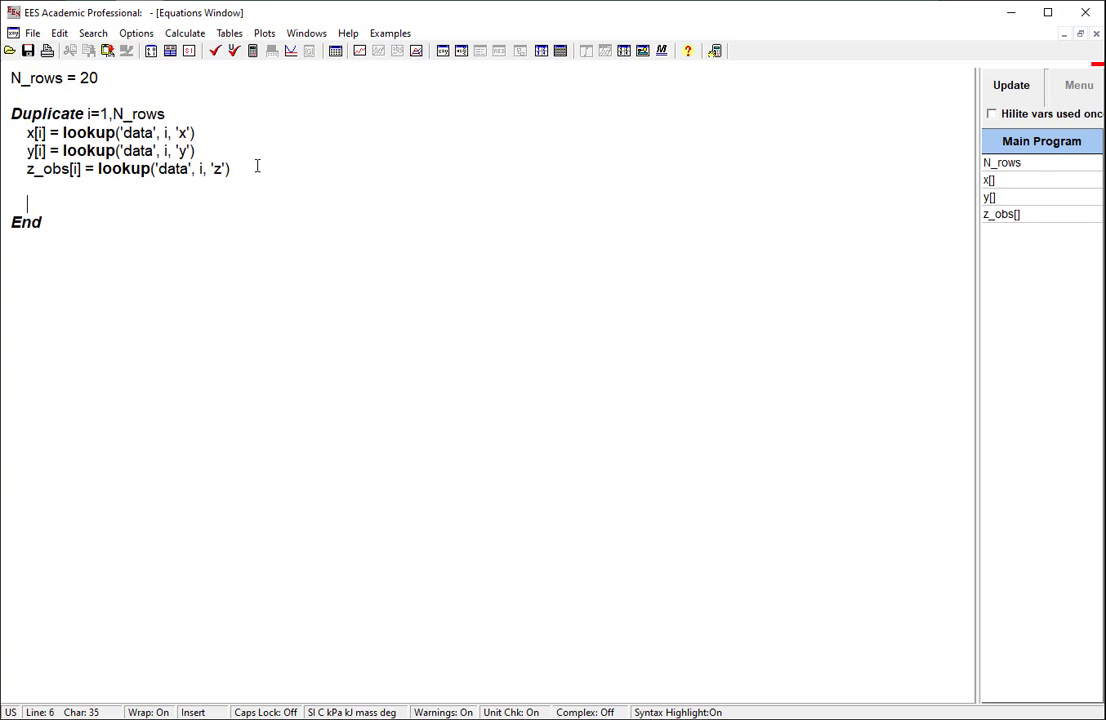
pyautogui.write('"predicted values"')
pyautogui.press('Return')
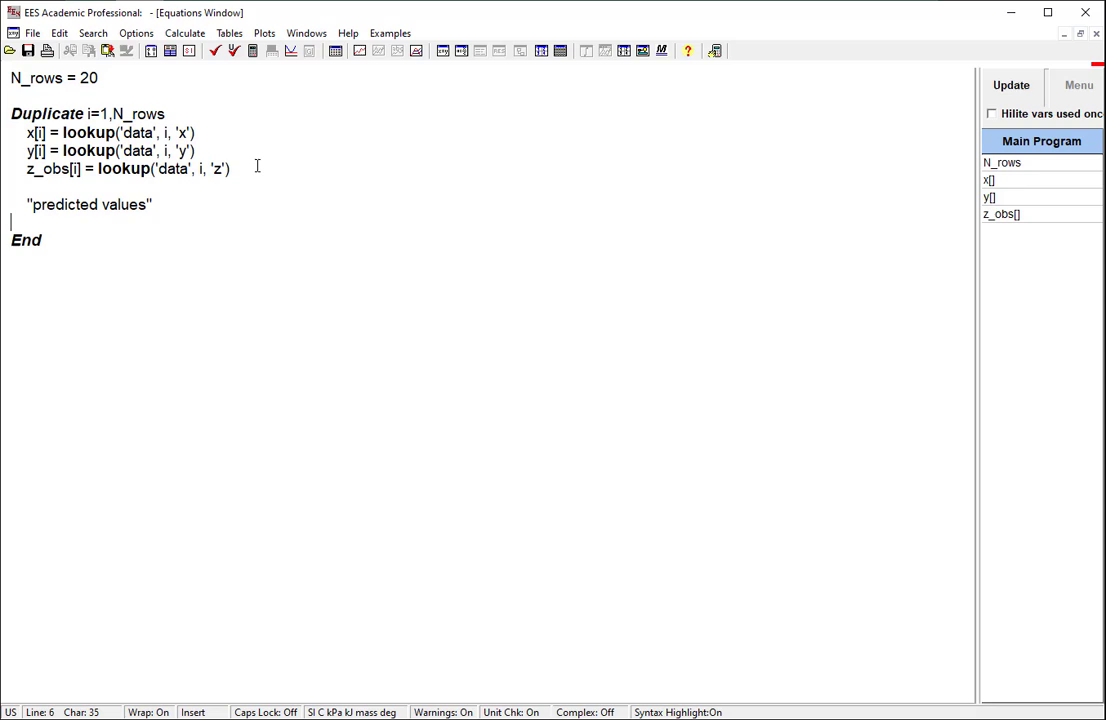
pyautogui.press('Tab')
pyautogui.write('z_corr[i] =')
pyautogui.write('a0')
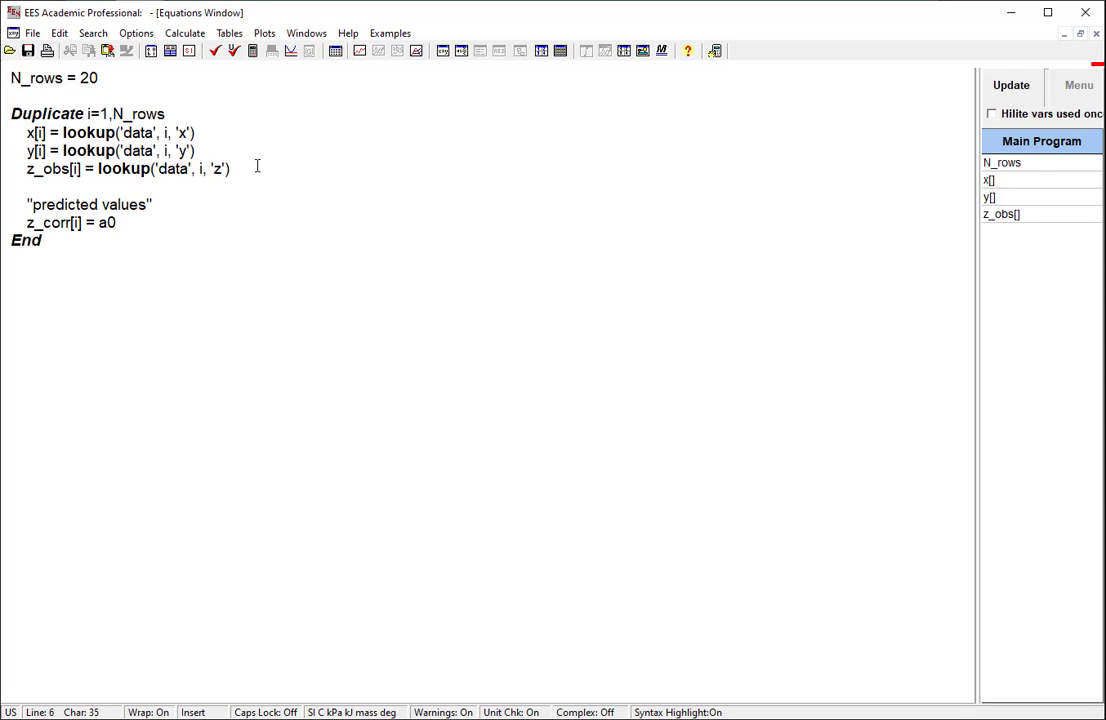
pyautogui.write(' * x[i]^a1 * y[i]^a2')
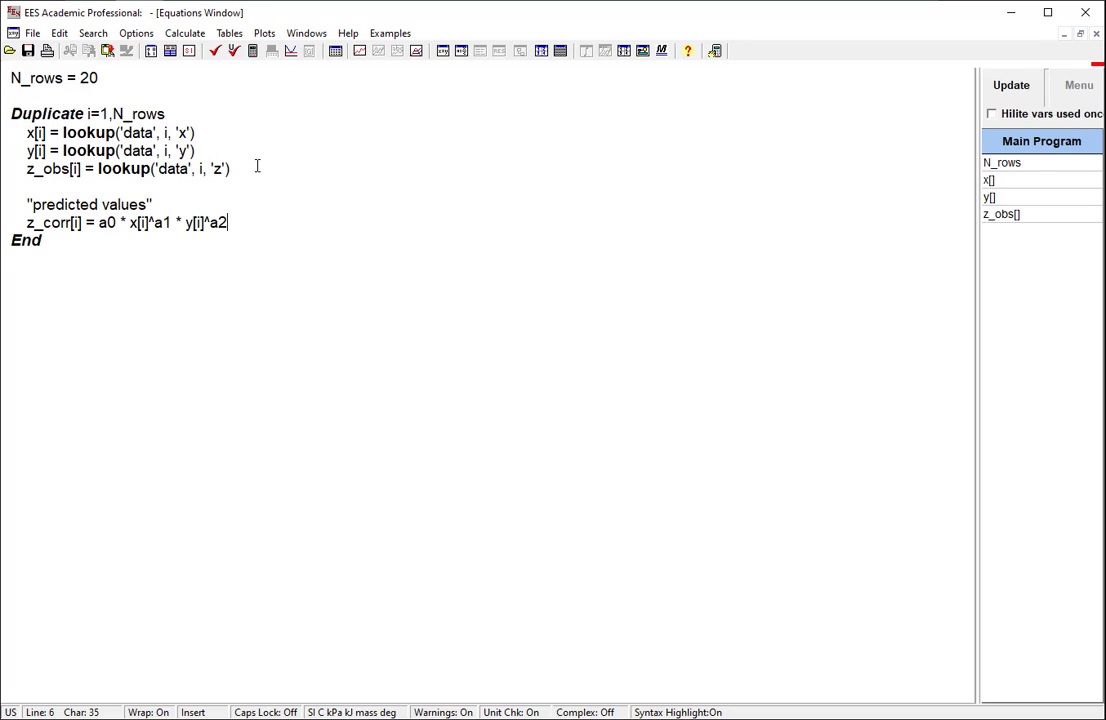
pyautogui.press('Return')
# Step: Below End, set a0 = 1, a1 = 1 and a2 = 1
pyautogui.click(91, 240)
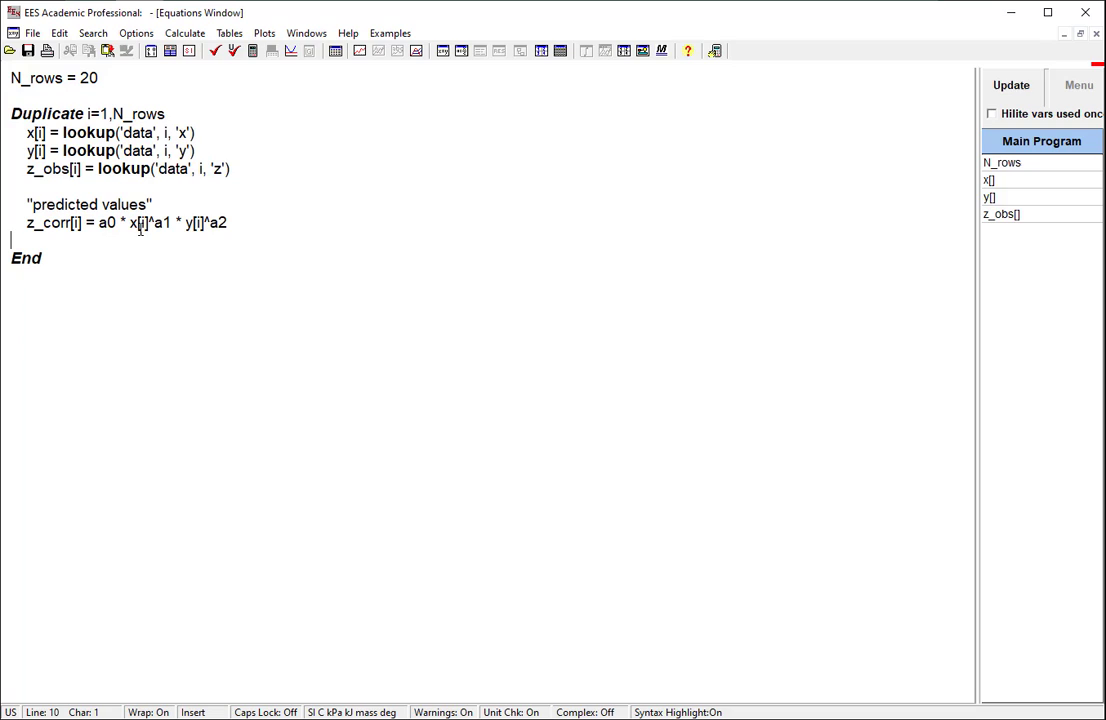
pyautogui.click(121, 228)
pyautogui.click(175, 228)
pyautogui.click(130, 232)
pyautogui.click(143, 284)
pyautogui.write('a0 = 1')
pyautogui.press('Return')
pyautogui.write('a1 = 1')
pyautogui.press('Return')
pyautogui.write('a2 = 1')
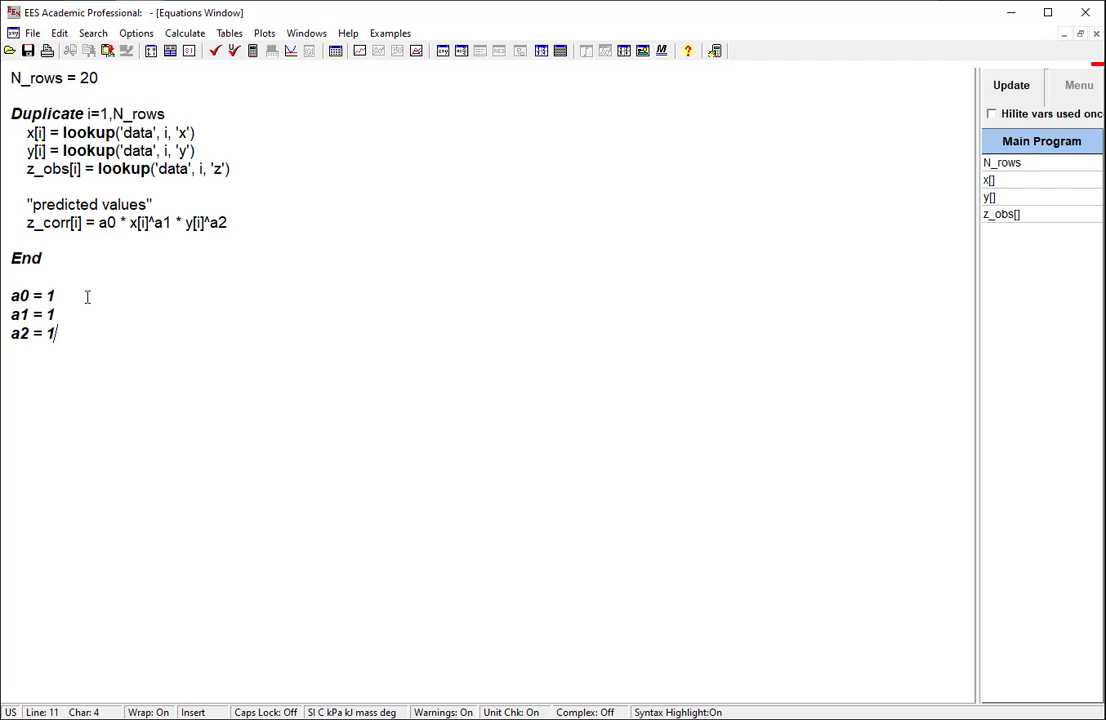
# Step: Solve with trial coefficients and move the z_obs column beside z_corr in the Arrays Table
pyautogui.press('F2')
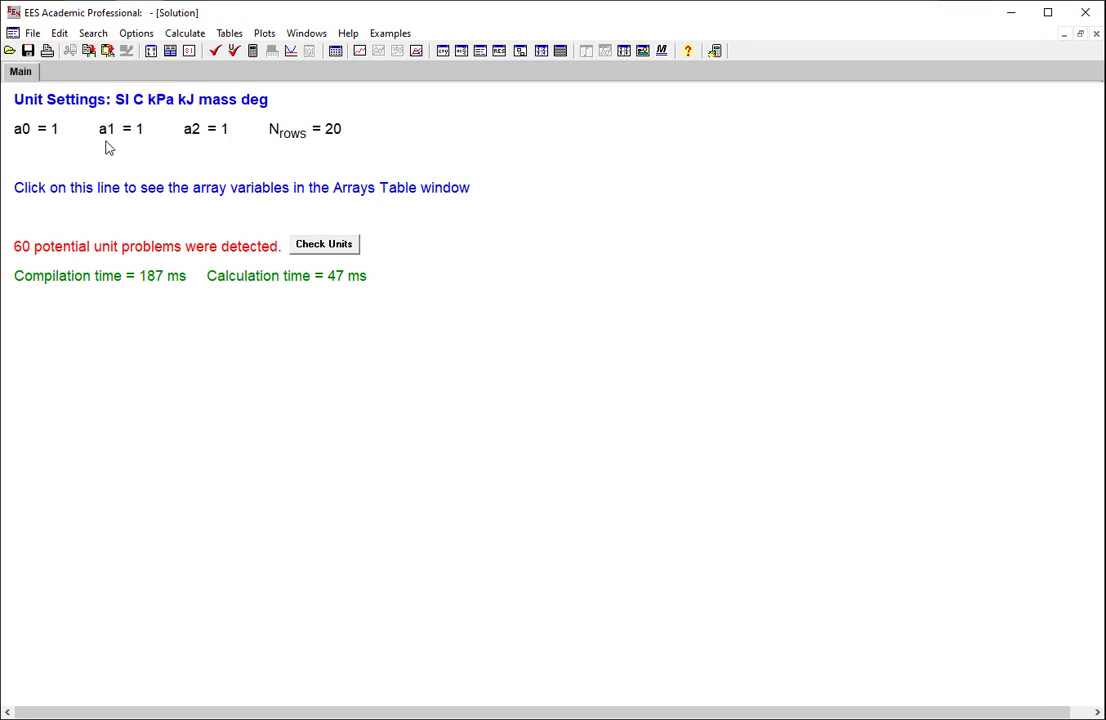
pyautogui.hotkey('ctrl', 'y')
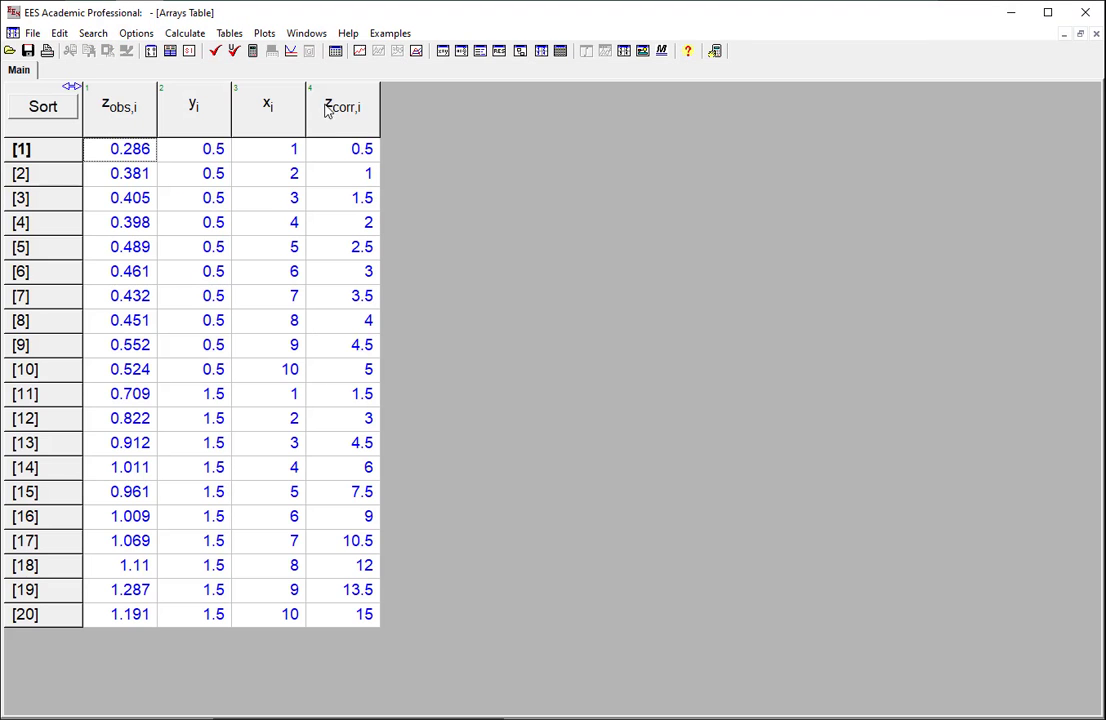
pyautogui.click(104, 107)
pyautogui.moveTo(308, 127); pyautogui.dragTo(353, 116)
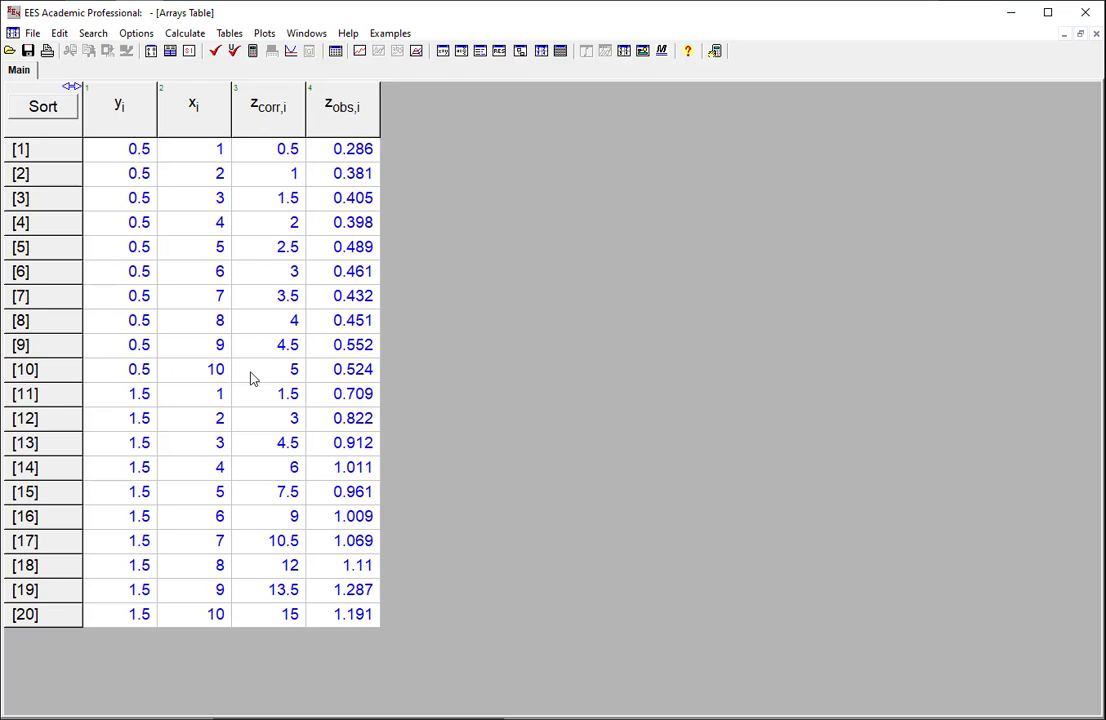
# Step: Add an "error" comment and err[i] = abs(z_corr[i] - z_obs[i])/z_obs[i] to the loop, then solve
pyautogui.hotkey('ctrl', 'e')
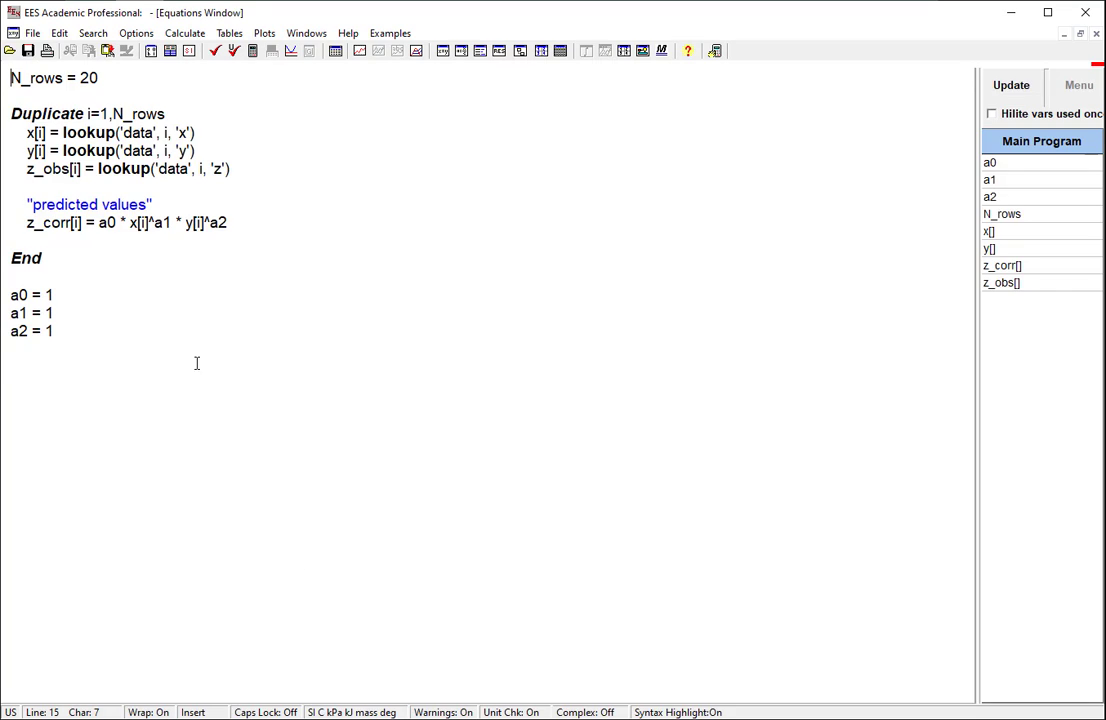
pyautogui.click(119, 243)
pyautogui.click(268, 213)
pyautogui.press('Return')
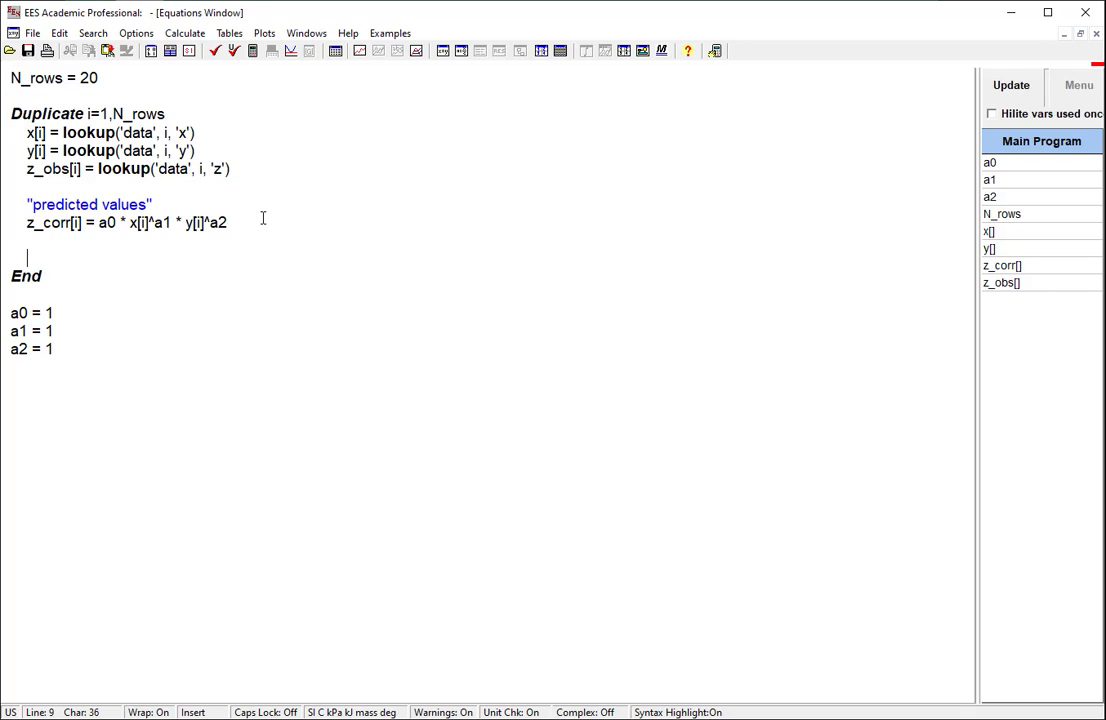
pyautogui.write('"error"')
pyautogui.press('Return')
pyautogui.write('err[i]')
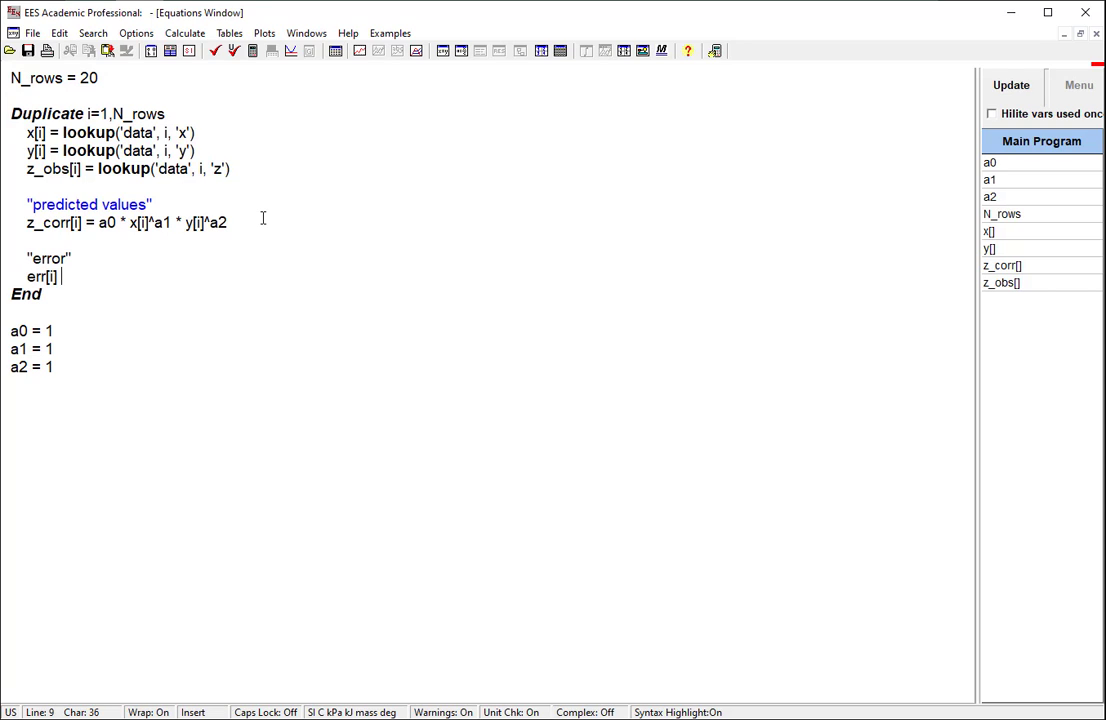
pyautogui.write(' = abs(z_corr[i]')
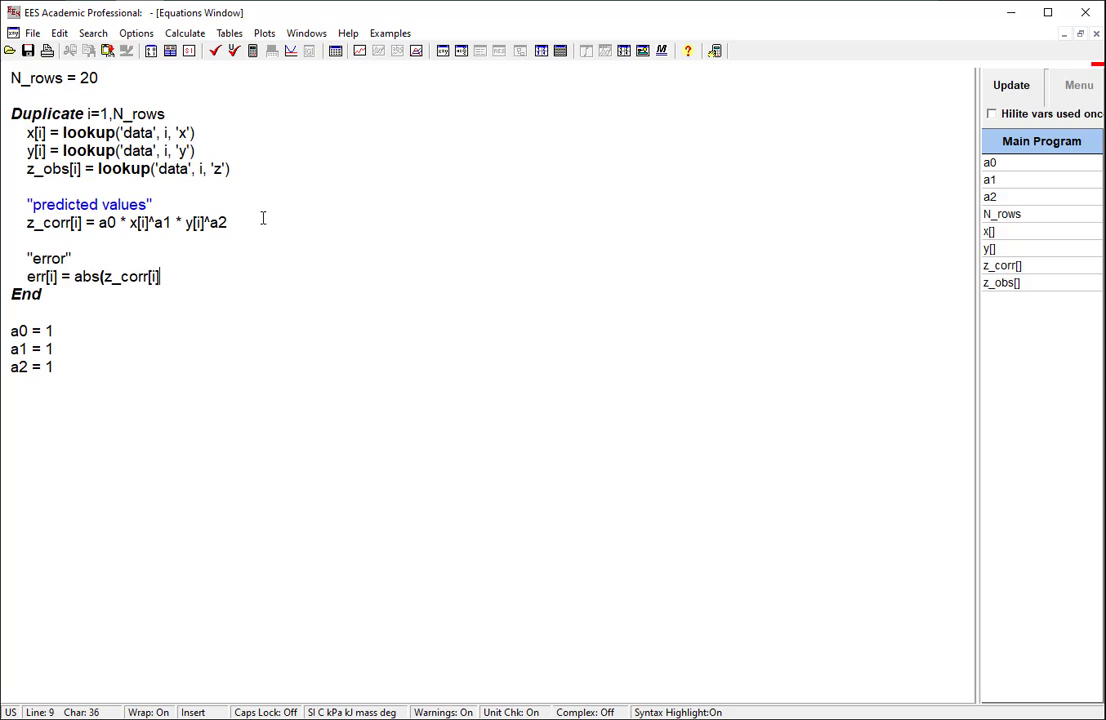
pyautogui.write(' - z_obs[i])/z_obs[i]')
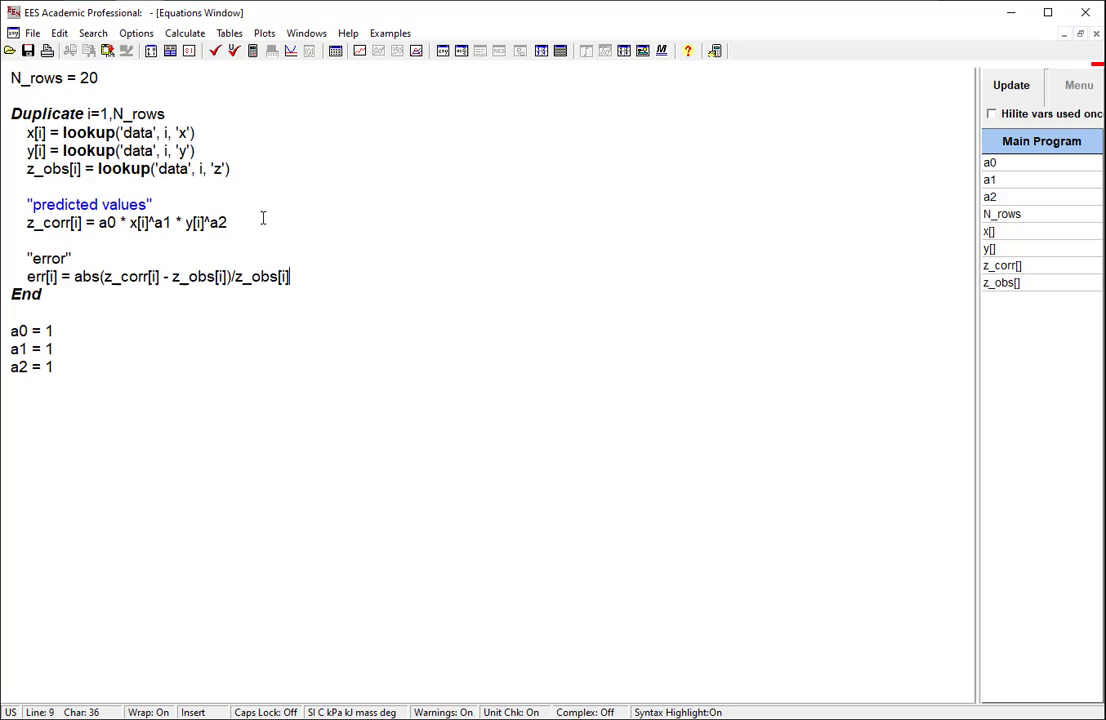
pyautogui.press('Down')
pyautogui.click(188, 372)
pyautogui.press('F2')
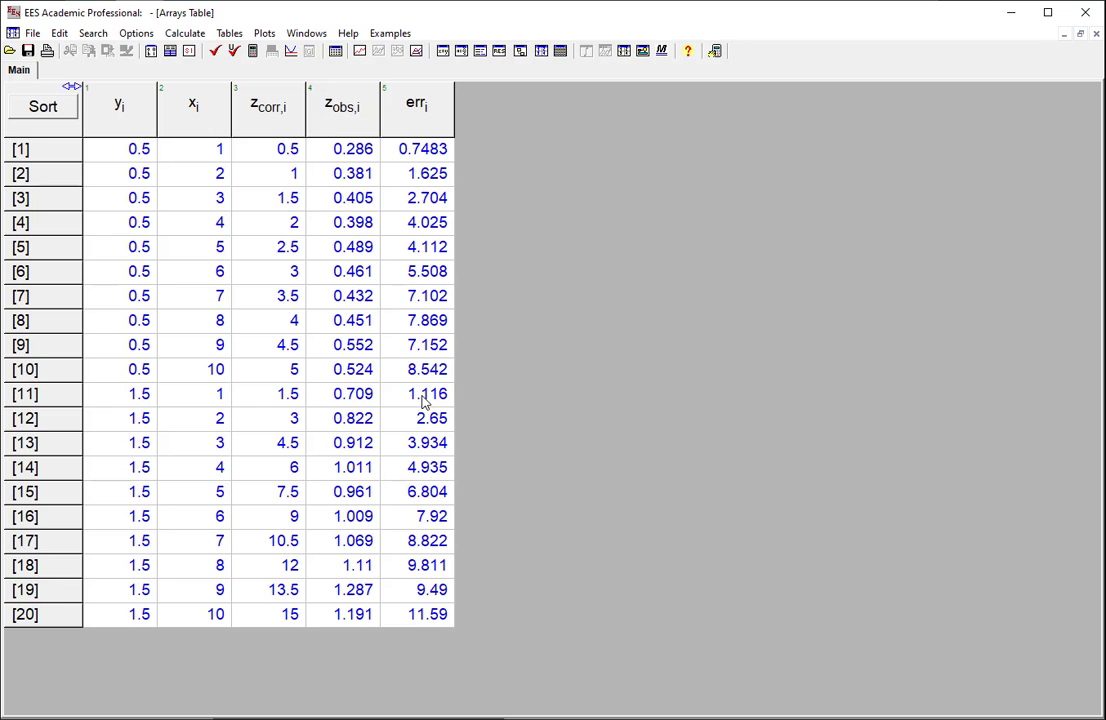
pyautogui.hotkey('ctrl', 'e')
# Step: Add err_tot = sum(err[i], i=1,N_rows) below End and solve, getting 116.5
pyautogui.click(94, 311)
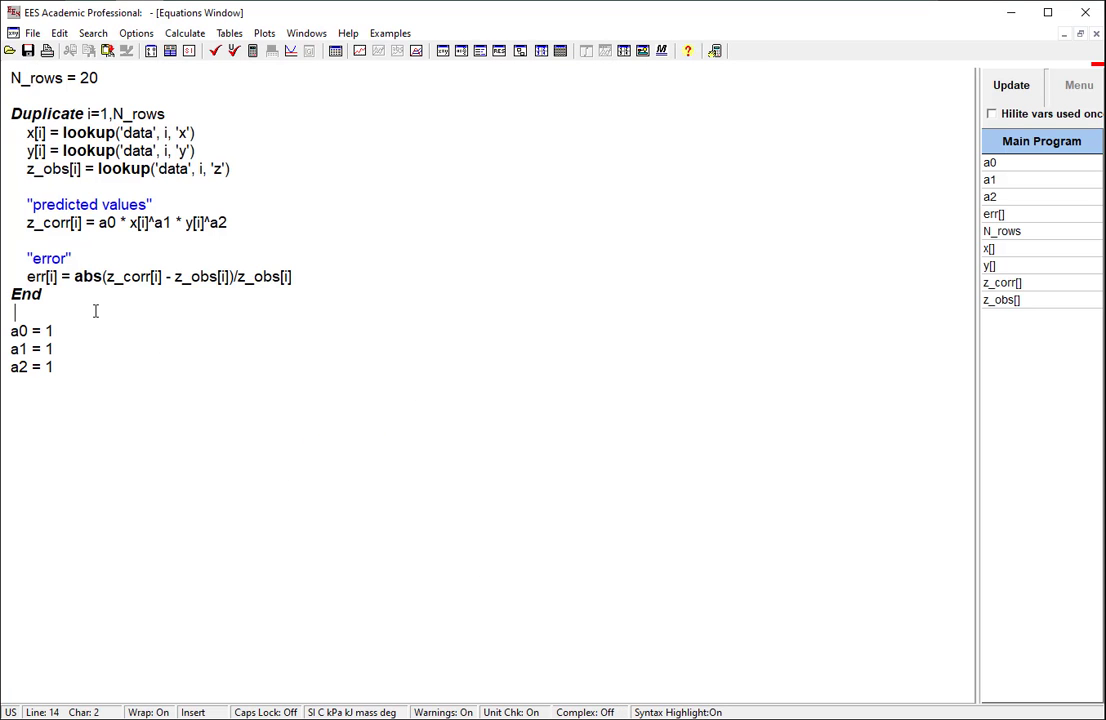
pyautogui.press('Return')
pyautogui.press('Return')
pyautogui.press('Up')
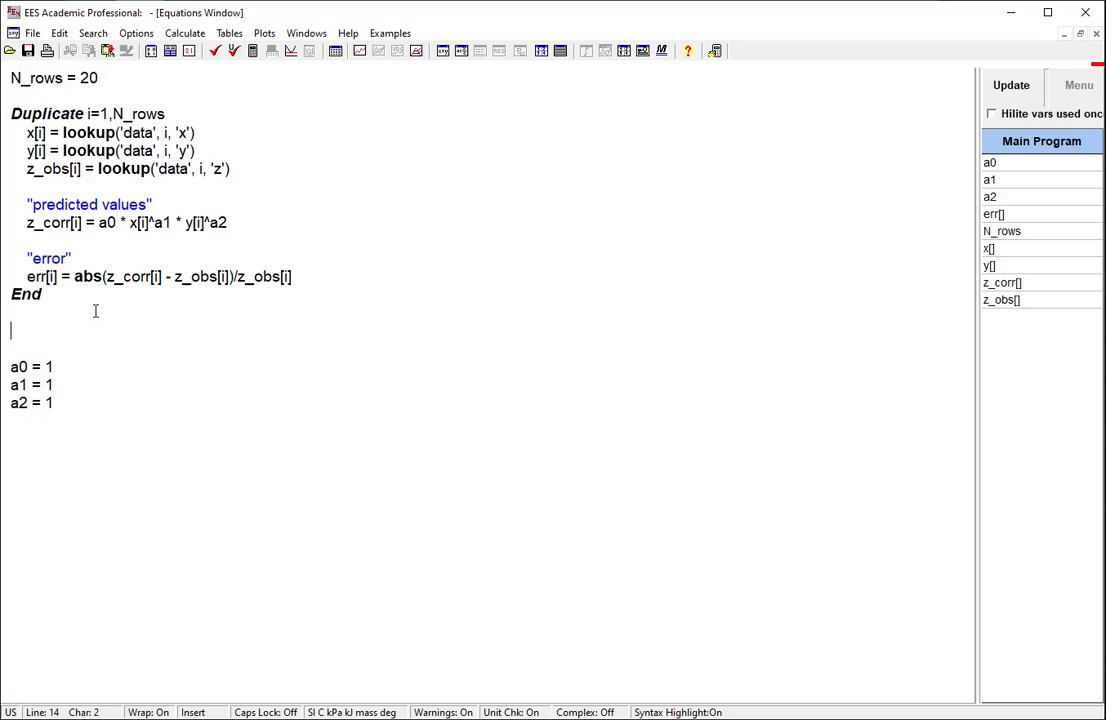
pyautogui.write('err_tot = sum(err[i], i=1,N')
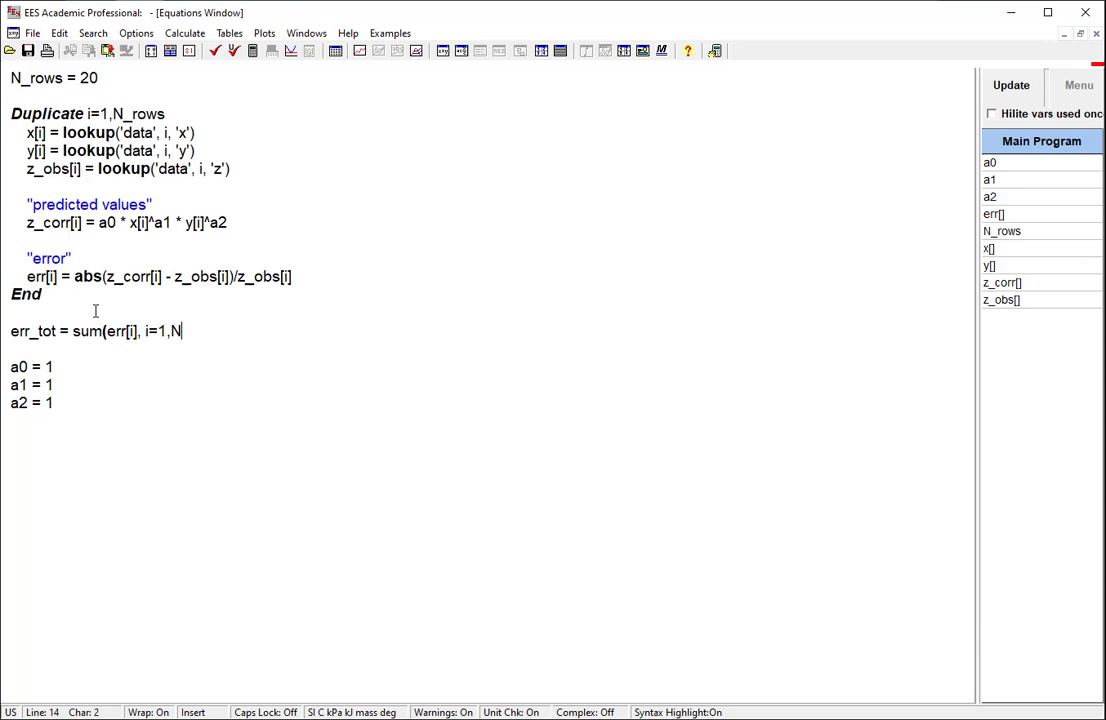
pyautogui.write('rows')
pyautogui.press('F2')
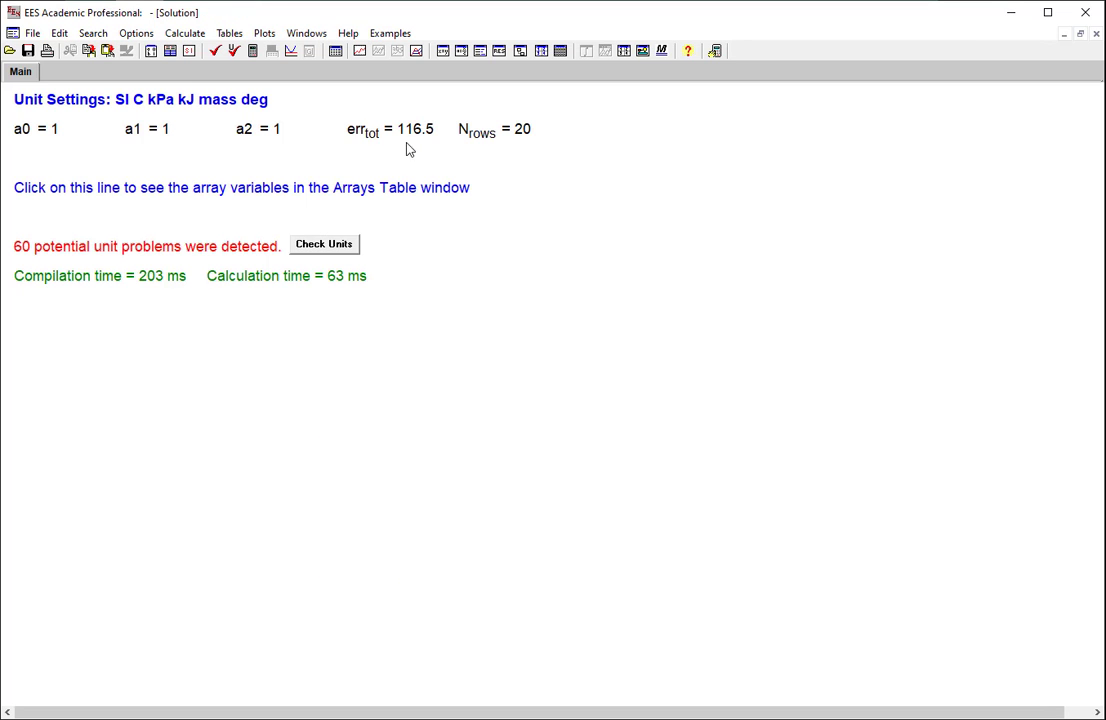
pyautogui.click(407, 145)
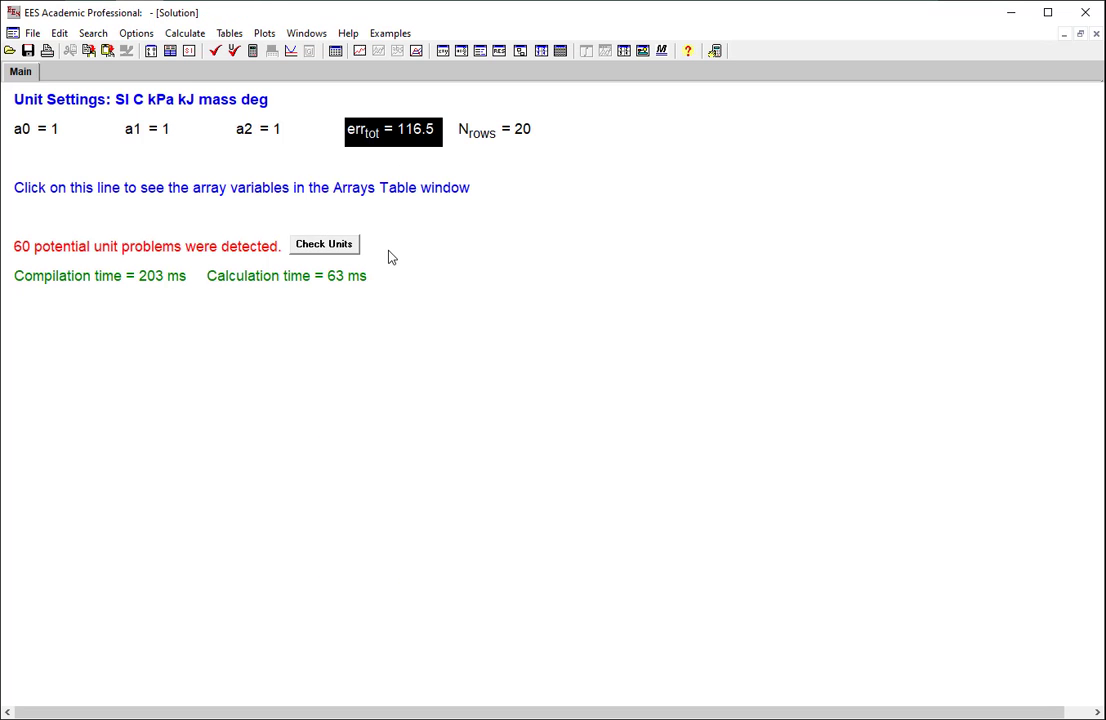
pyautogui.click(386, 376)
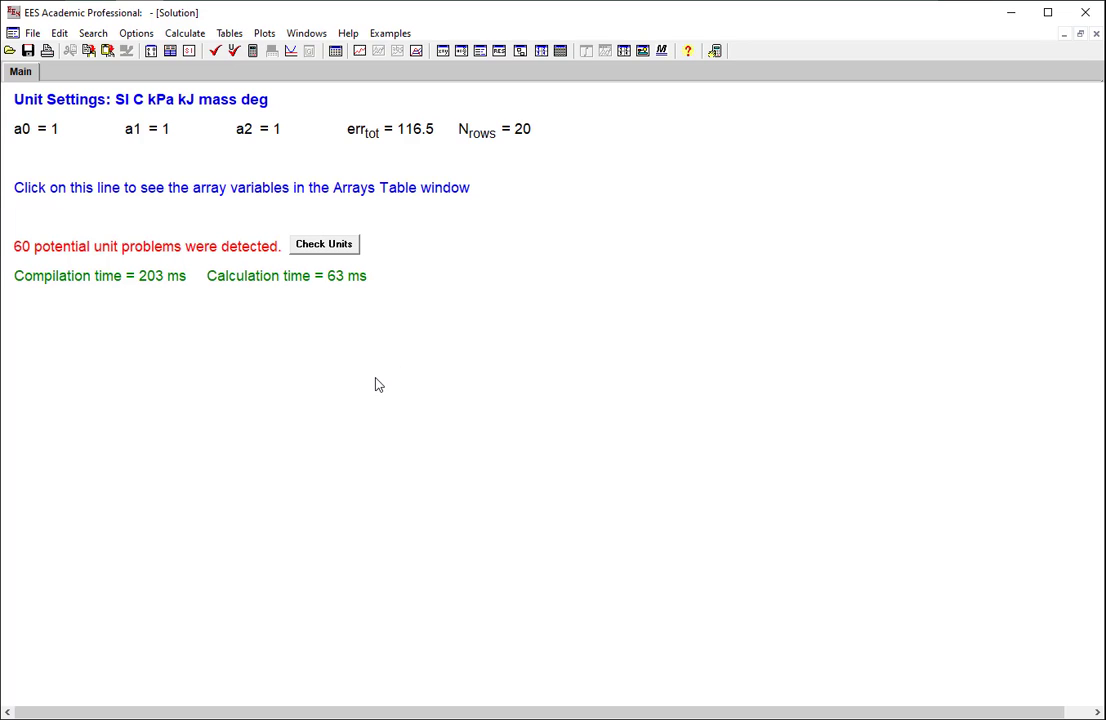
pyautogui.hotkey('ctrl', 'e')
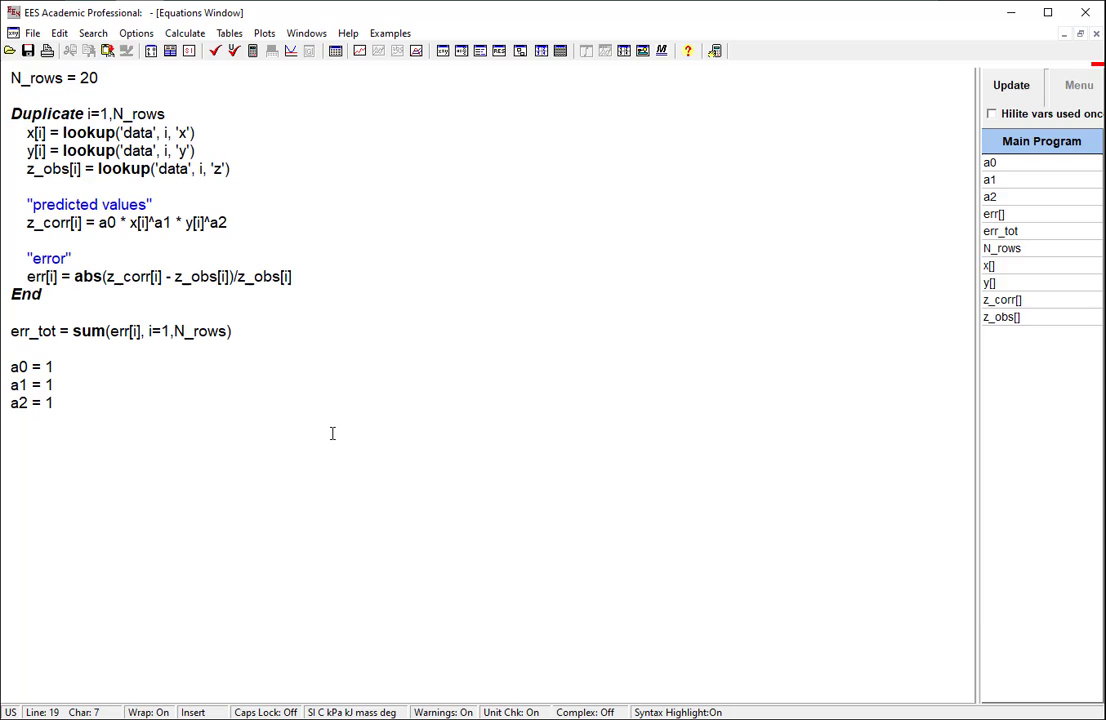
pyautogui.click(186, 344)
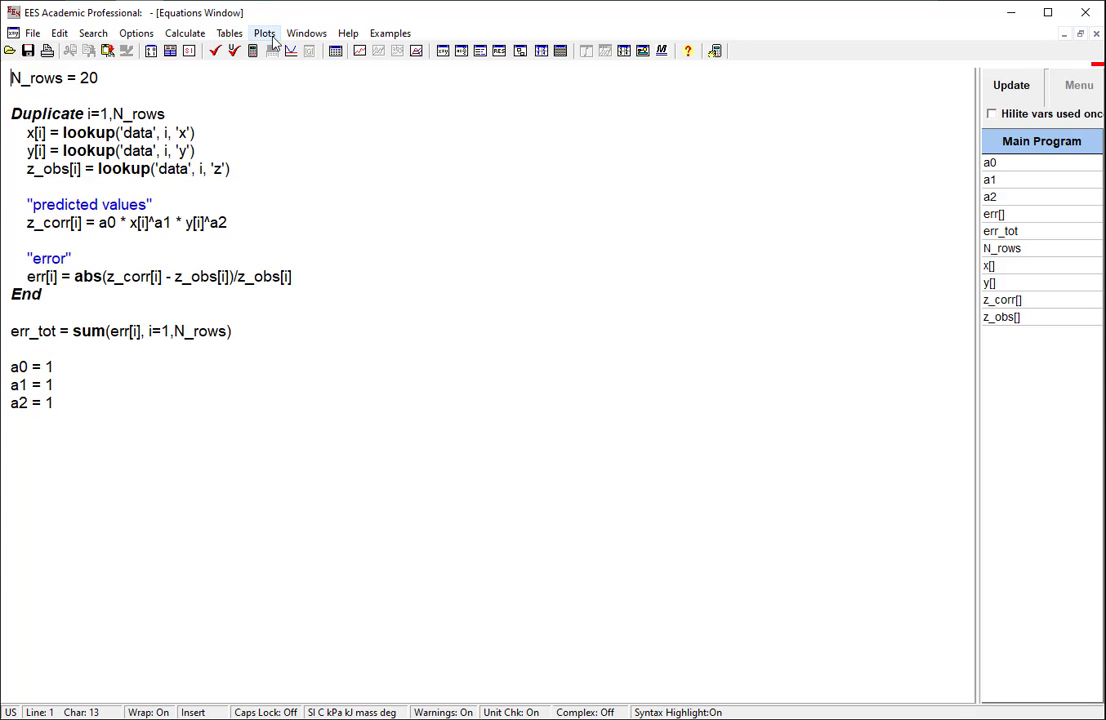
pyautogui.click(193, 38)
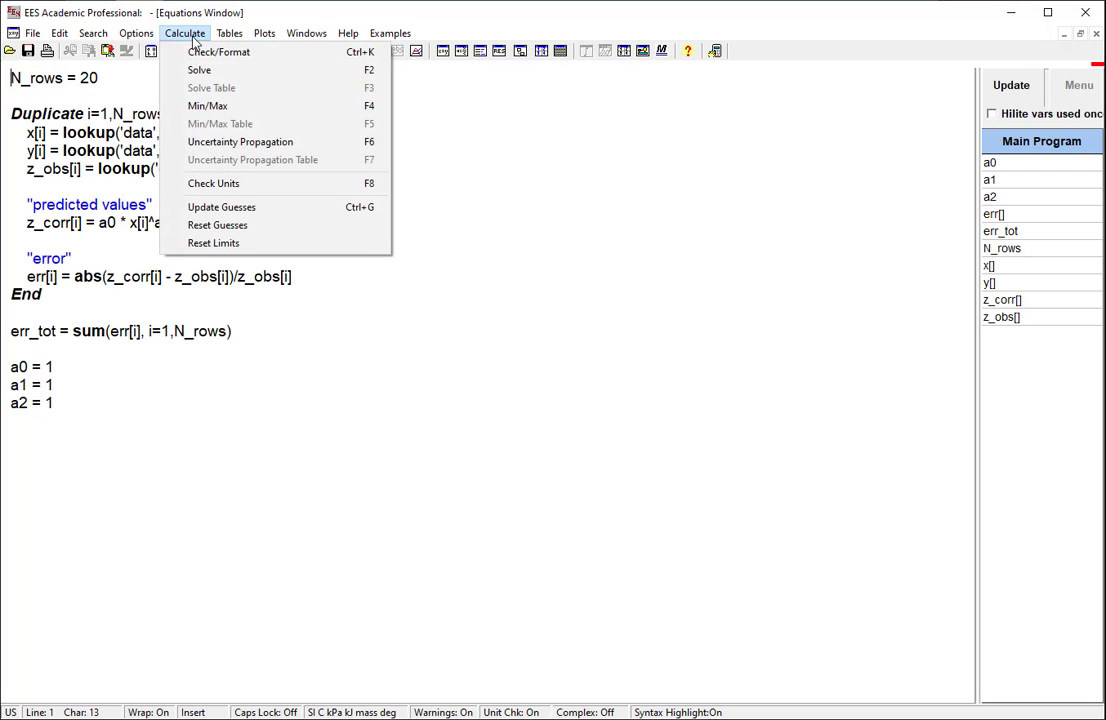
pyautogui.click(240, 106)
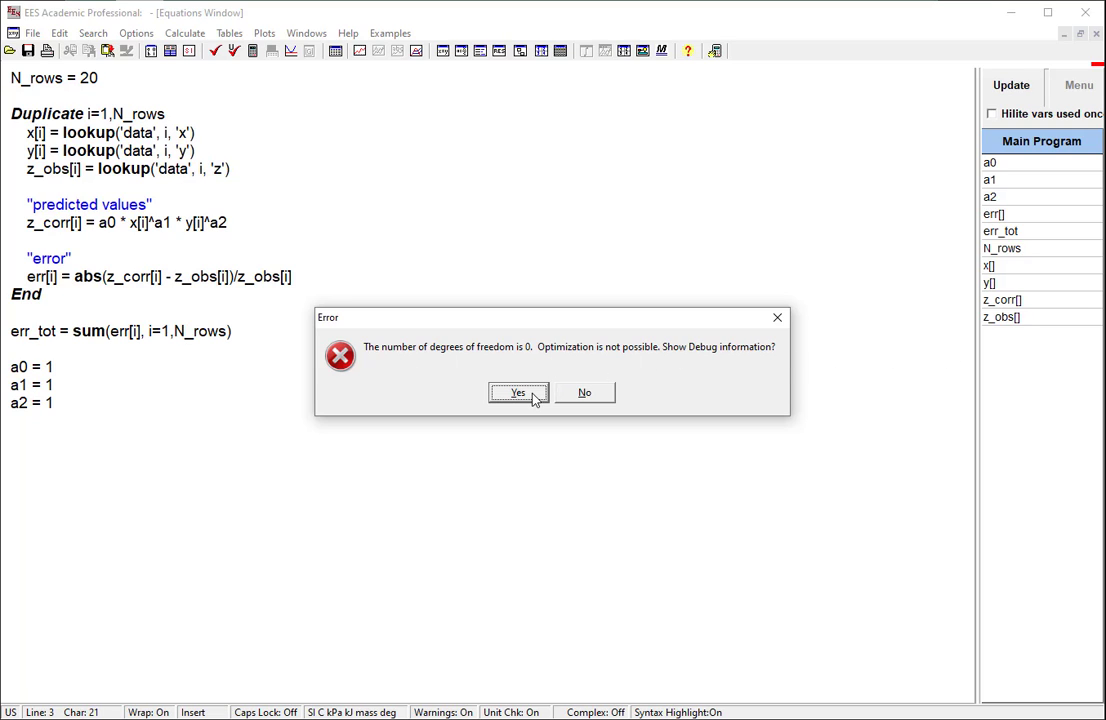
pyautogui.click(605, 392)
pyautogui.moveTo(101, 400); pyautogui.dragTo(9, 367)
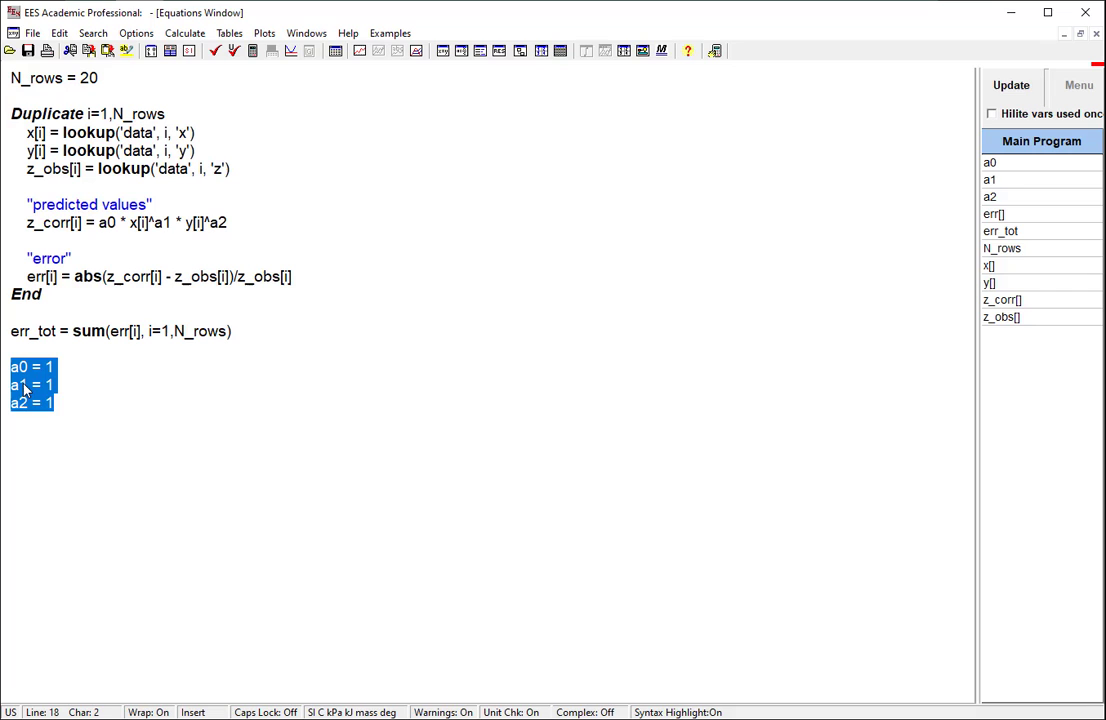
# Step: Comment out the a0, a1, a2 assignments and set Min/Max to minimize err_tot over a0, a1, a2
pyautogui.rightClick(25, 388)
pyautogui.click(81, 386)
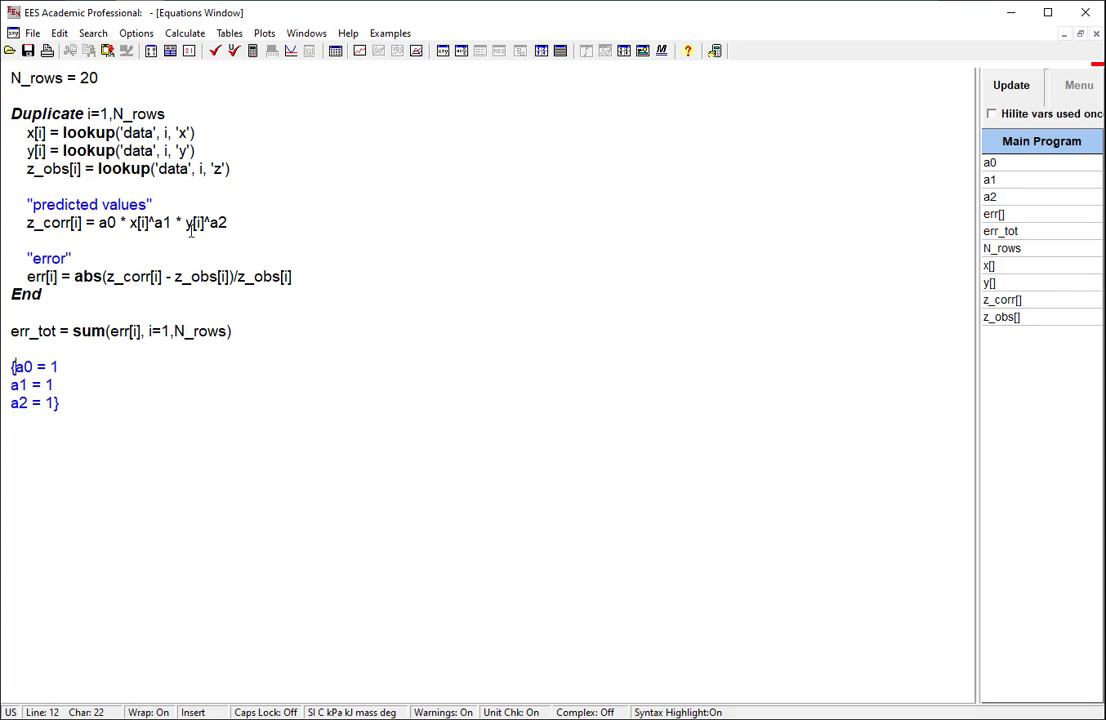
pyautogui.click(185, 33)
pyautogui.click(203, 105)
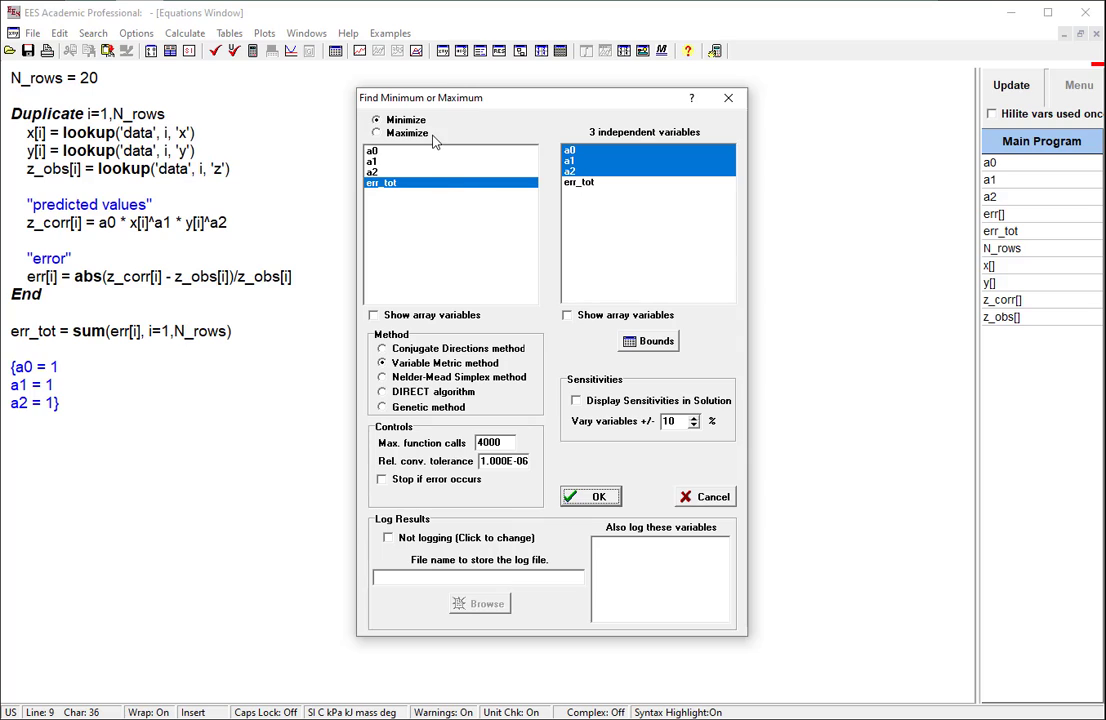
pyautogui.click(376, 315)
pyautogui.click(567, 315)
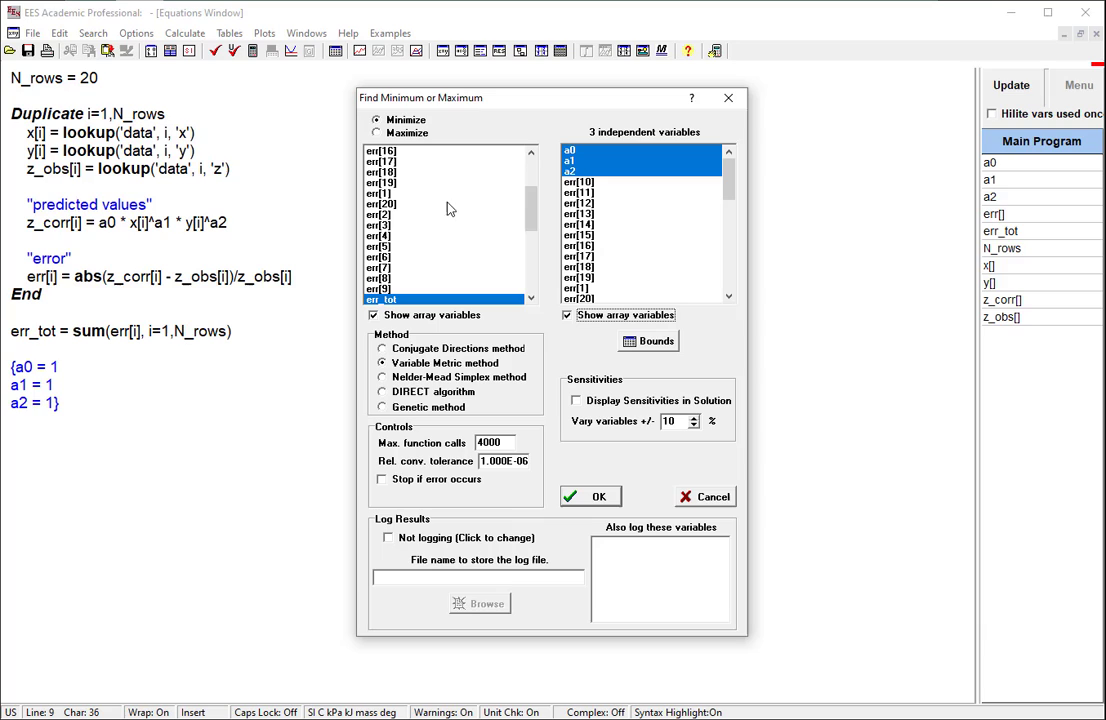
pyautogui.click(484, 315)
pyautogui.click(567, 315)
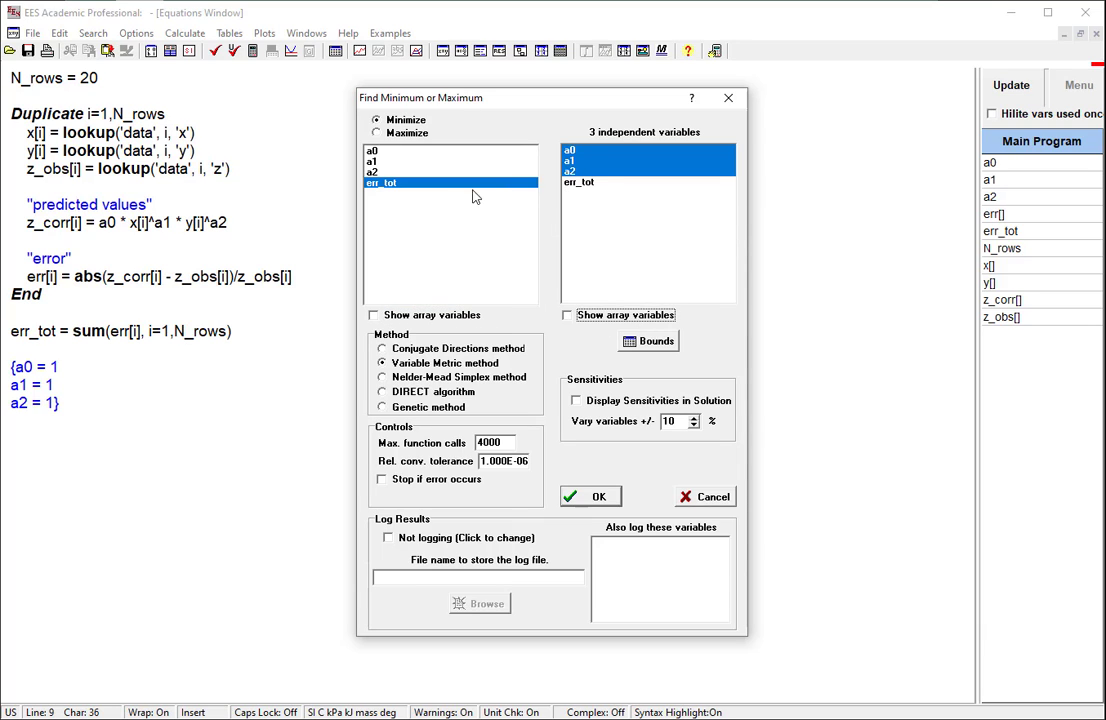
pyautogui.click(389, 121)
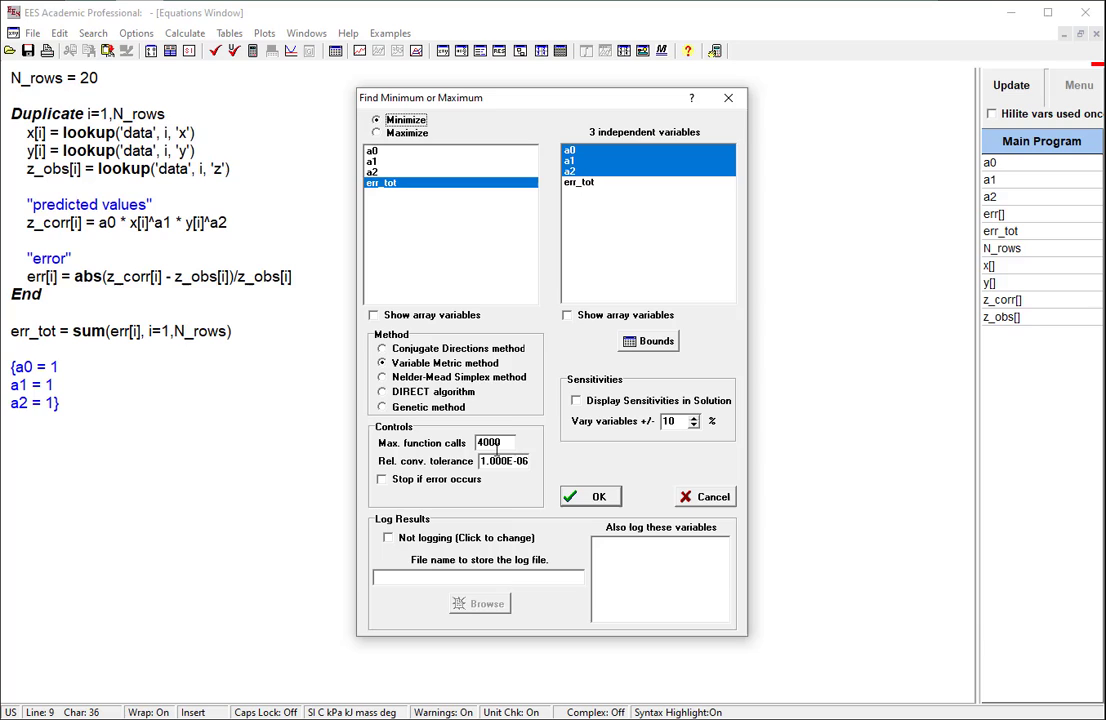
# Step: Keep the Variable Metric method, 4000 function-call limit and 1.000E-06 convergence tolerance
pyautogui.press('Tab')
pyautogui.click(408, 378)
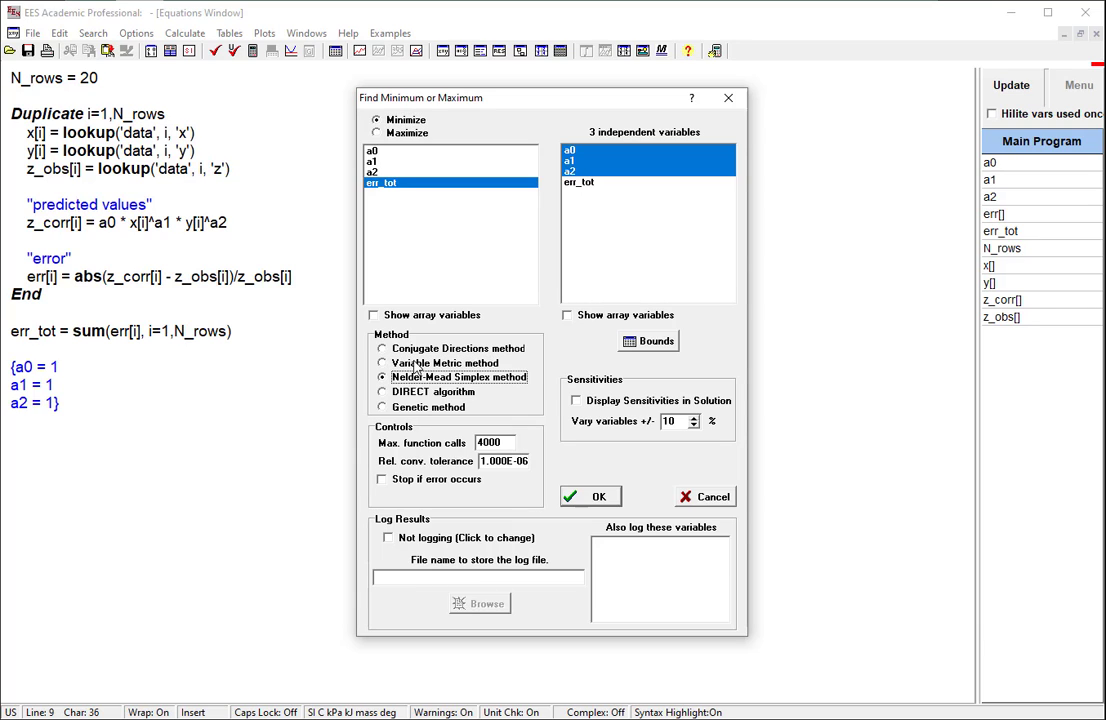
pyautogui.click(411, 365)
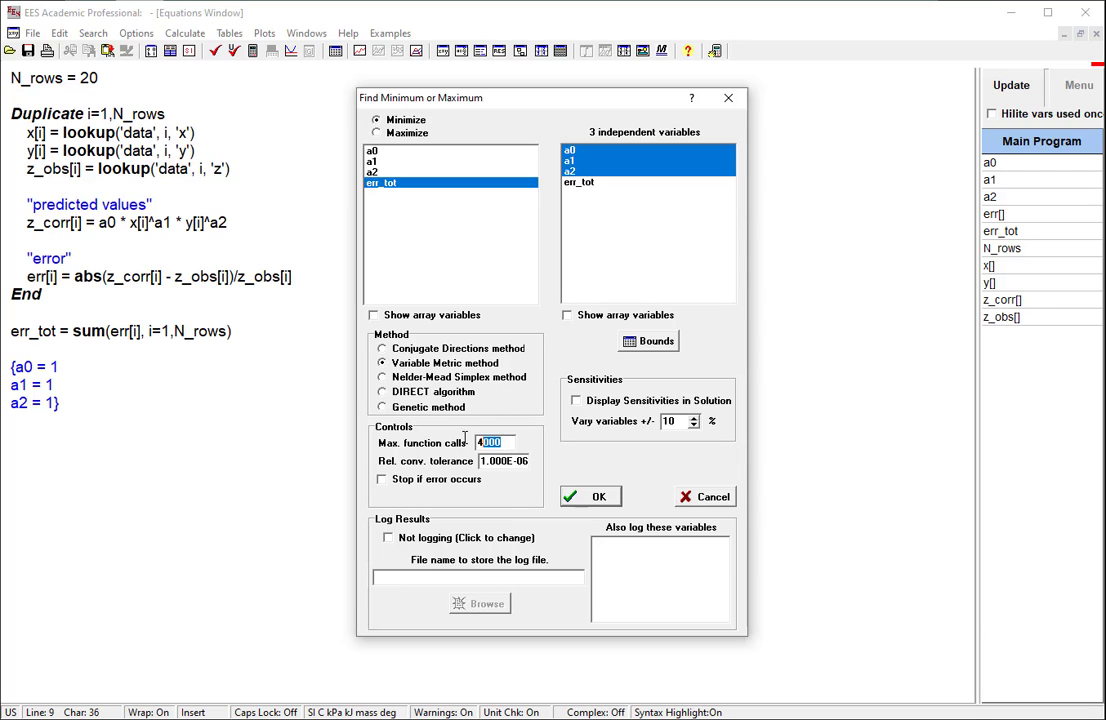
pyautogui.doubleClick(500, 443)
pyautogui.click(488, 447)
pyautogui.moveTo(506, 443); pyautogui.dragTo(467, 439)
pyautogui.click(505, 443)
pyautogui.moveTo(528, 462); pyautogui.dragTo(521, 468)
# Step: Set the lower bounds of a0, a1 and a2 to 0
pyautogui.click(657, 342)
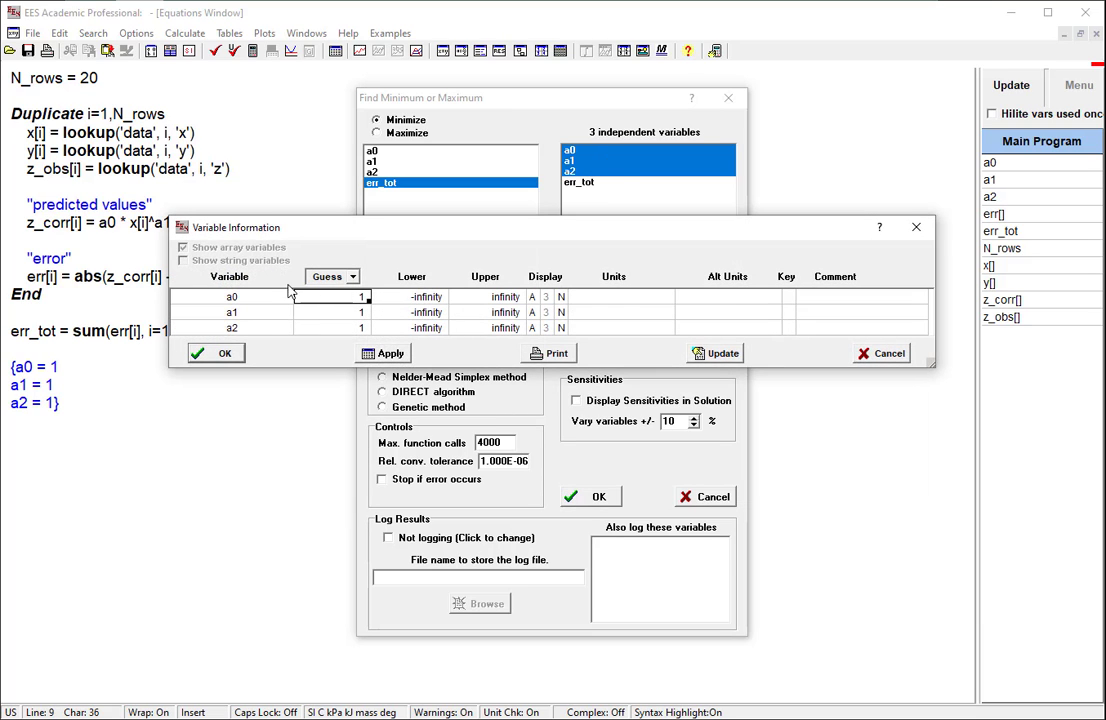
pyautogui.click(426, 301)
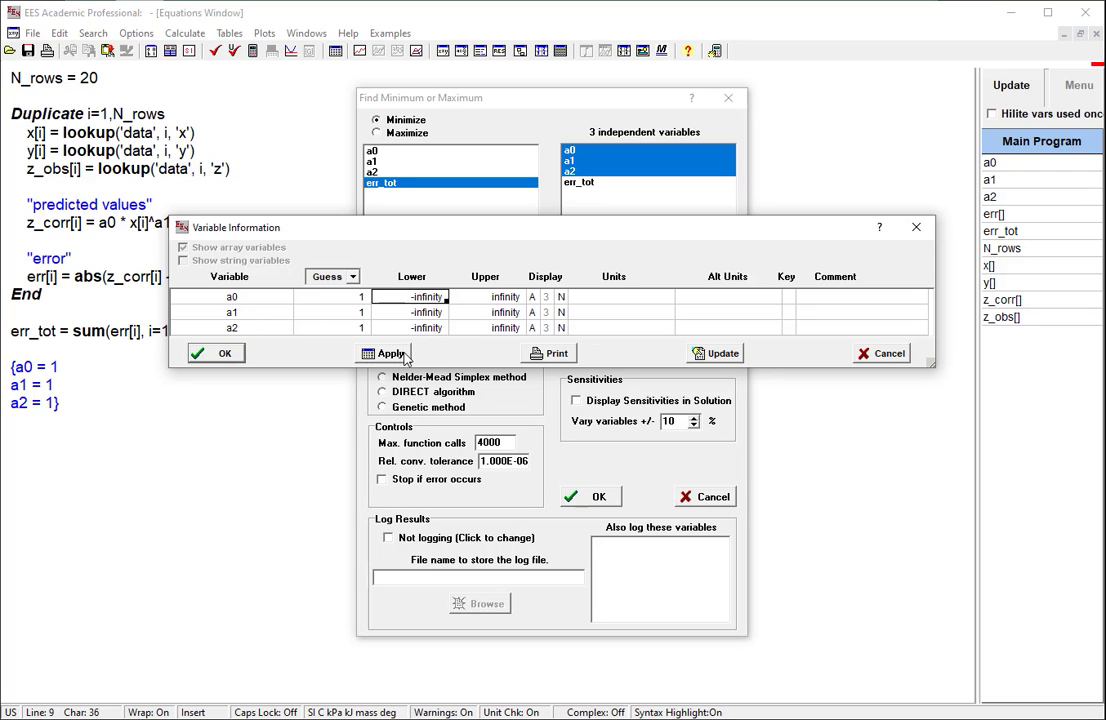
pyautogui.write('0')
pyautogui.press('Return')
pyautogui.write('0')
pyautogui.press('Return')
pyautogui.write('0')
pyautogui.press('Return')
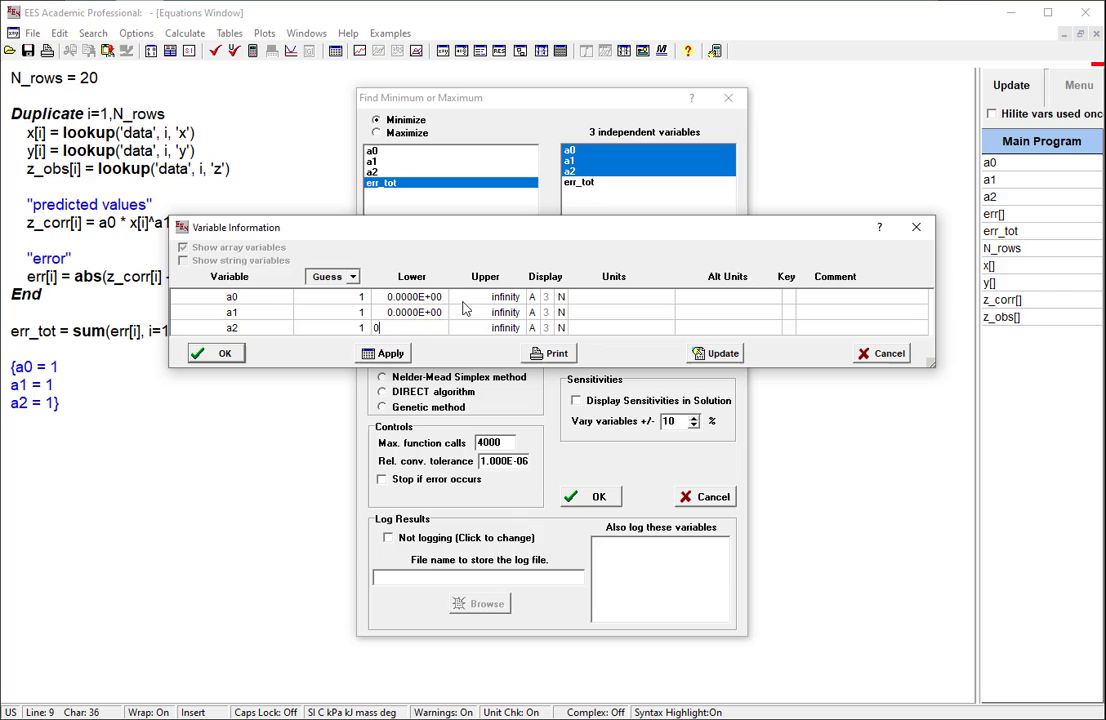
# Step: Set the upper bounds of a0, a1 and a2 to 10 and accept the bounds
pyautogui.click(481, 301)
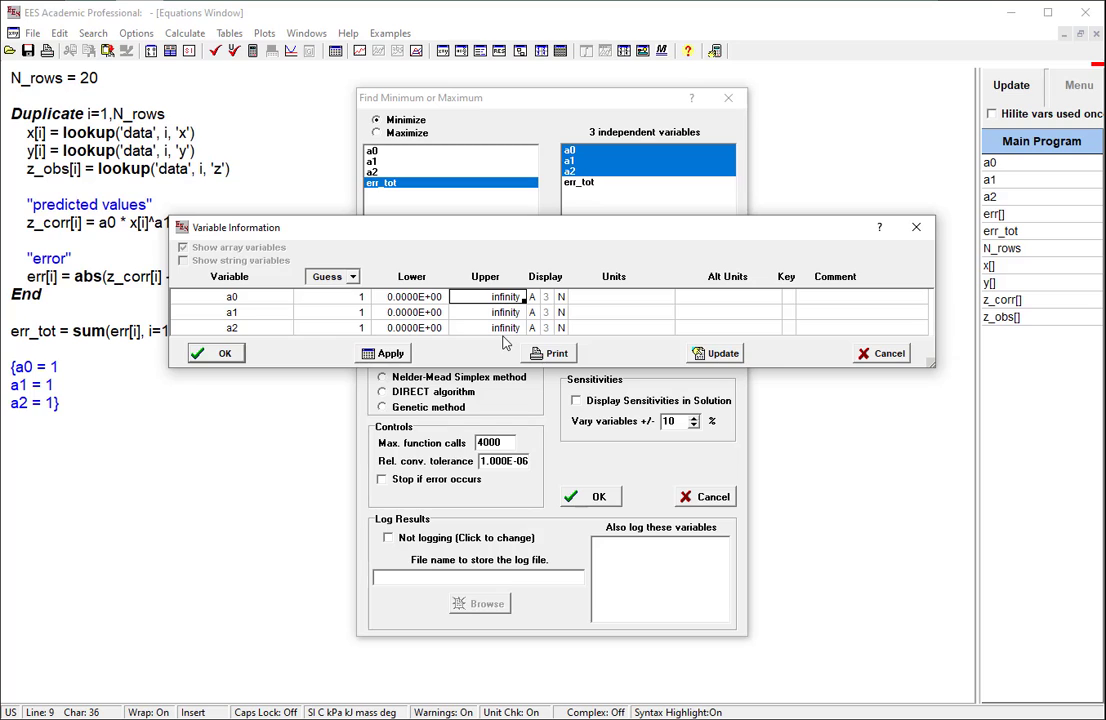
pyautogui.write('10')
pyautogui.press('Down')
pyautogui.write('10')
pyautogui.press('Down')
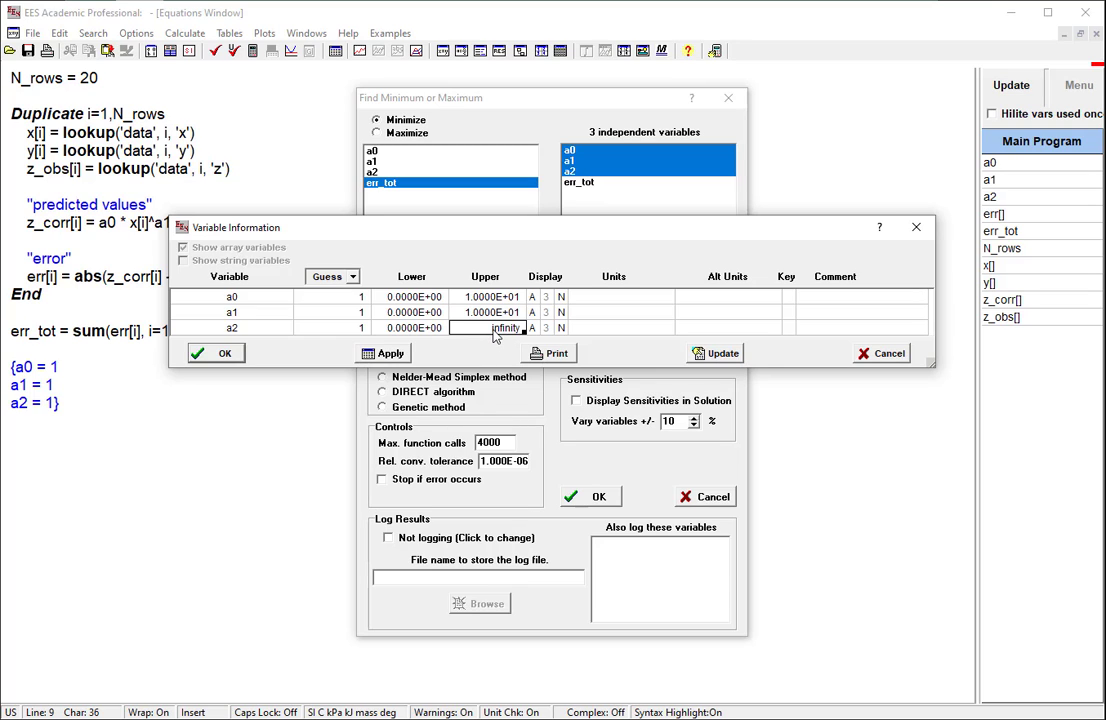
pyautogui.write('10')
pyautogui.press('Up')
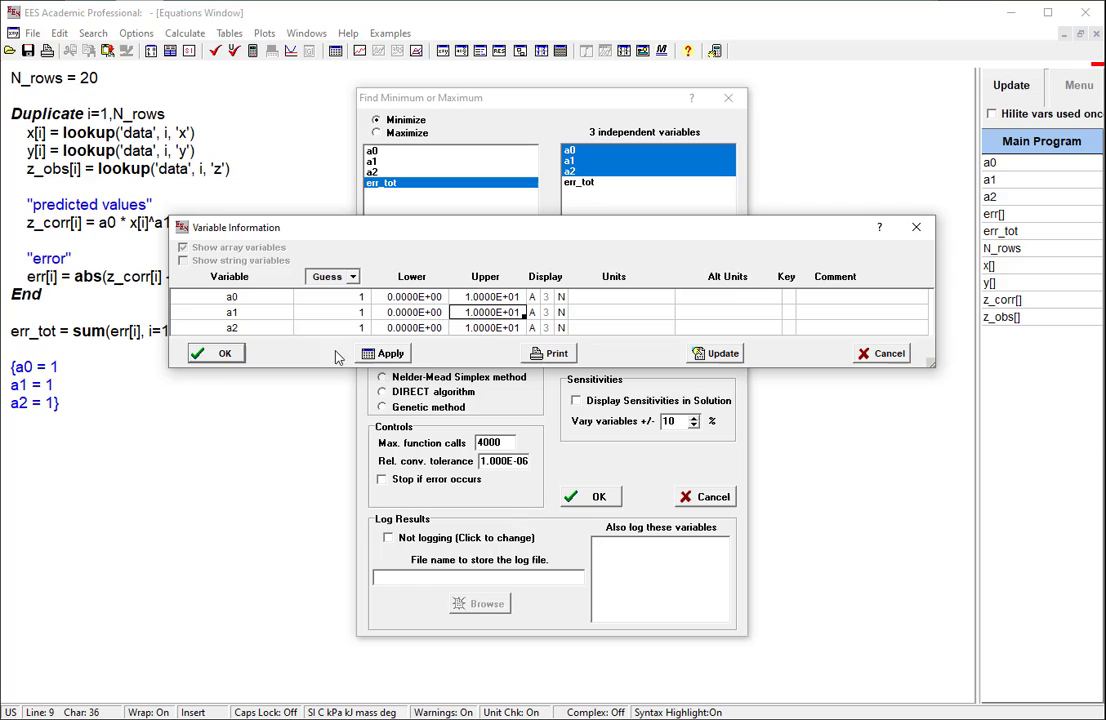
pyautogui.press('Return')
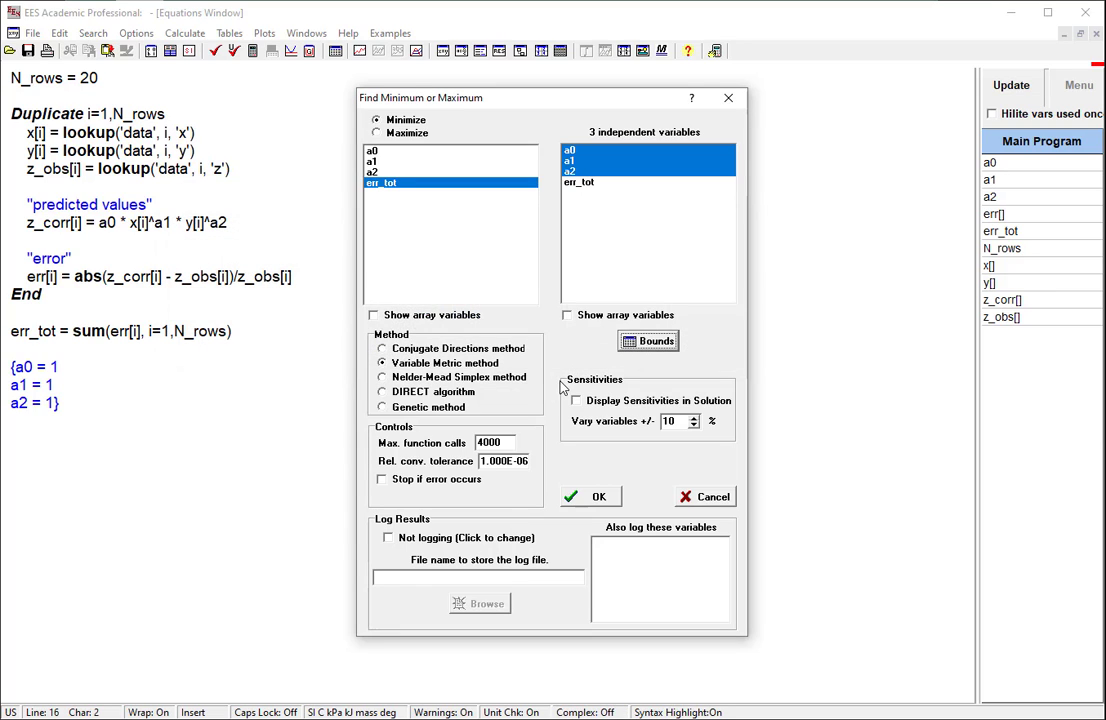
# Step: Run the err_tot minimization and view the solution: a0 = 0.5237, a1 = 0.2163, a2 = 0.7432
pyautogui.click(600, 498)
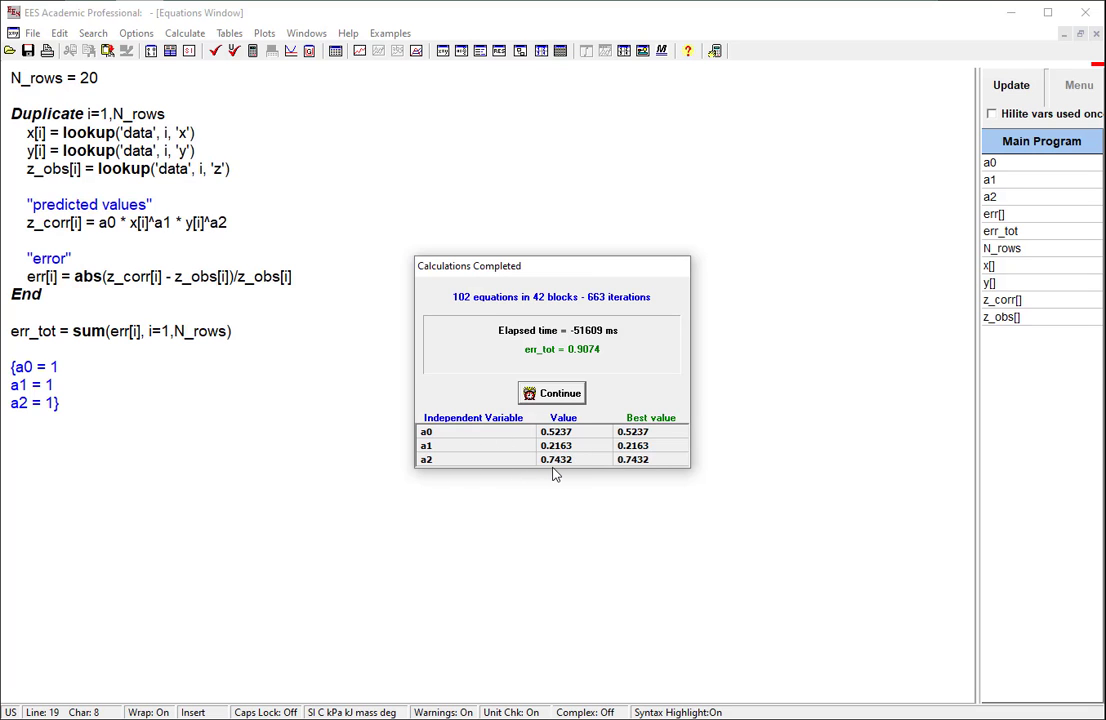
pyautogui.press('Return')
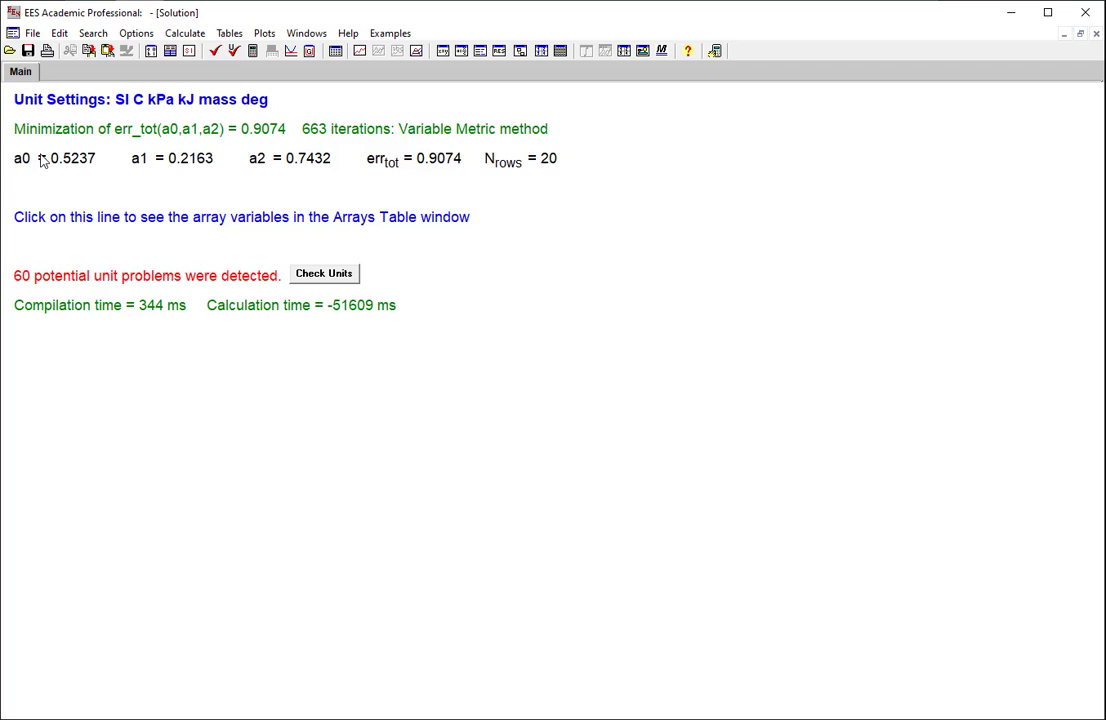
# Step: Copy the a0, a1 and a2 results from the Solution window
pyautogui.click(42, 160)
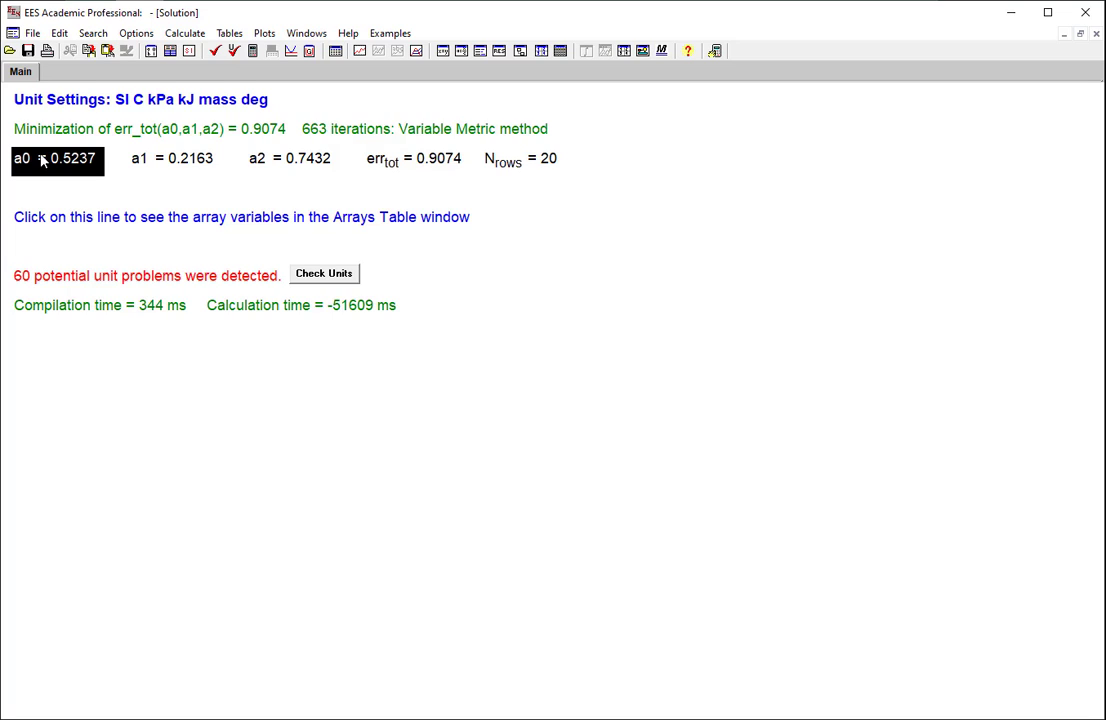
pyautogui.click(162, 162)
pyautogui.click(292, 162)
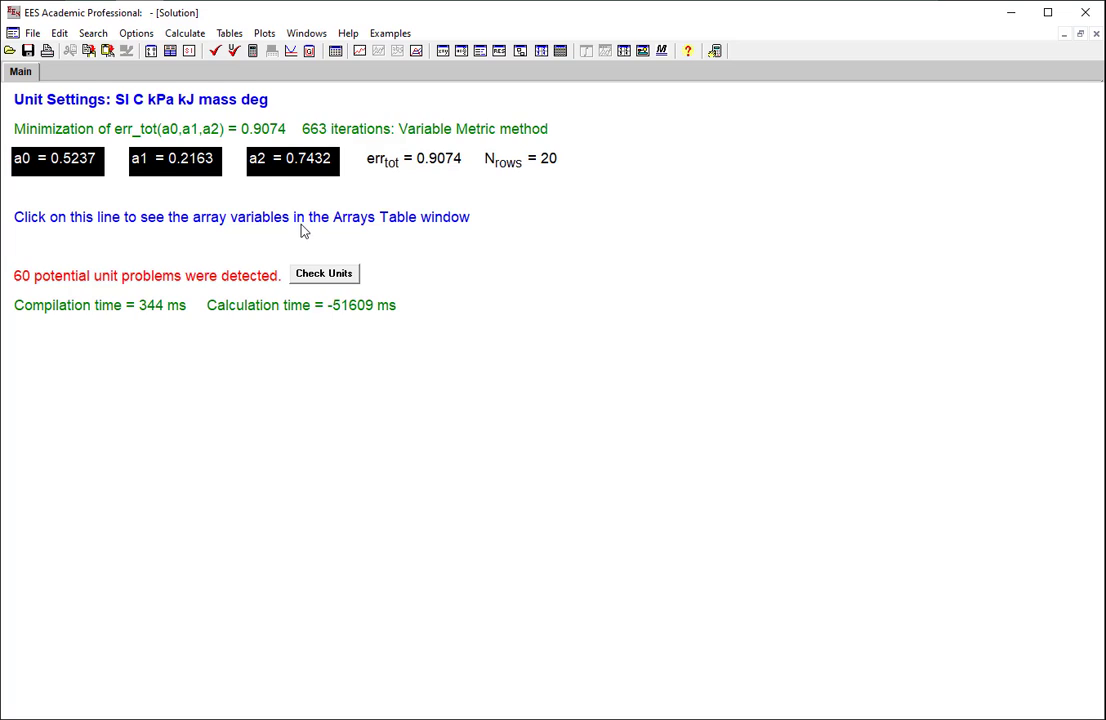
pyautogui.click(284, 252)
# Step: Paste the fitted coefficients below the commented block and solve, giving err_tot 0.9076
pyautogui.hotkey('ctrl', 'e')
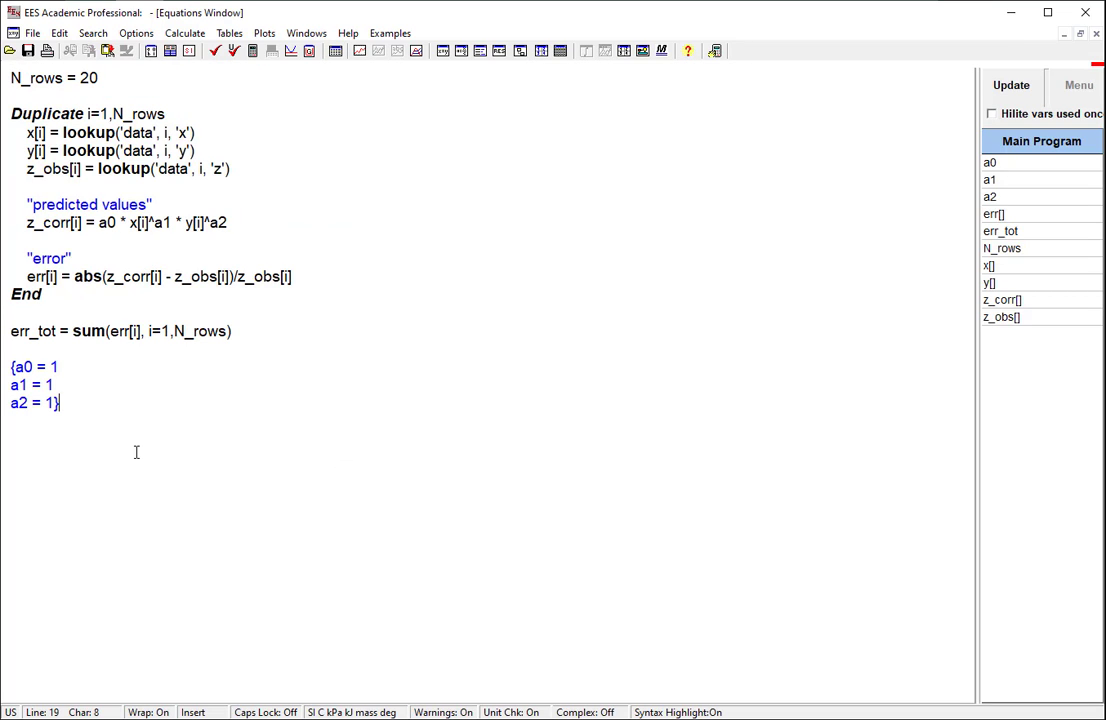
pyautogui.press('Return')
pyautogui.write('a0=0.5237 a1=0.2163 a2=0.7432')
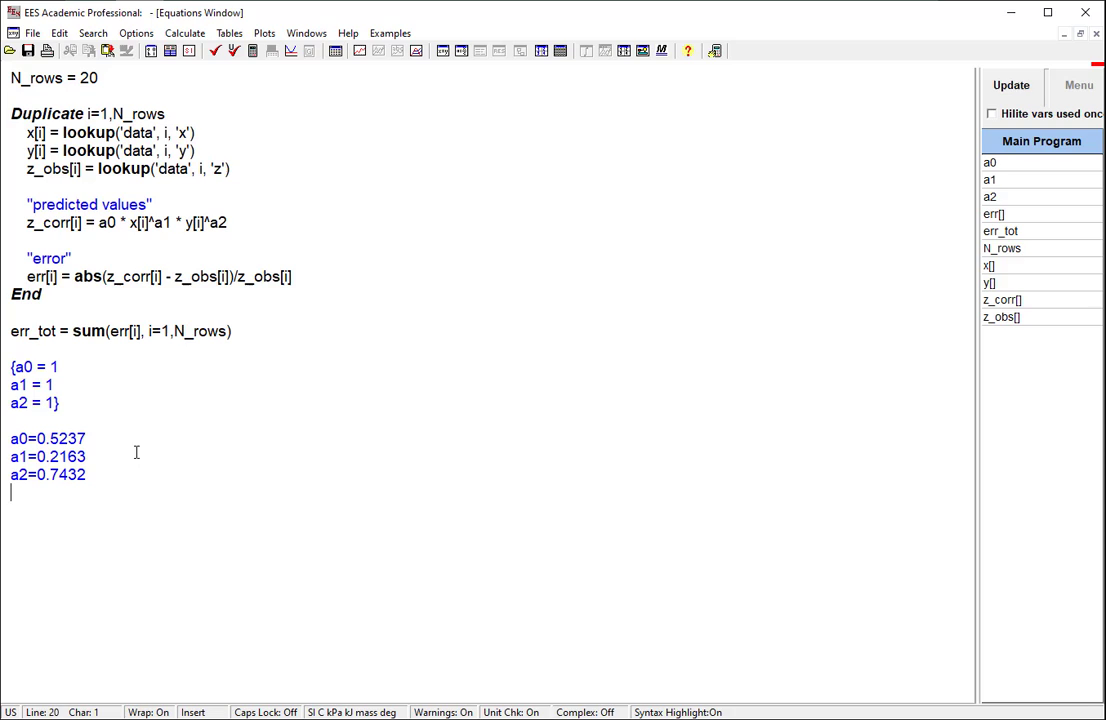
pyautogui.click(175, 446)
pyautogui.click(163, 467)
pyautogui.press('Return')
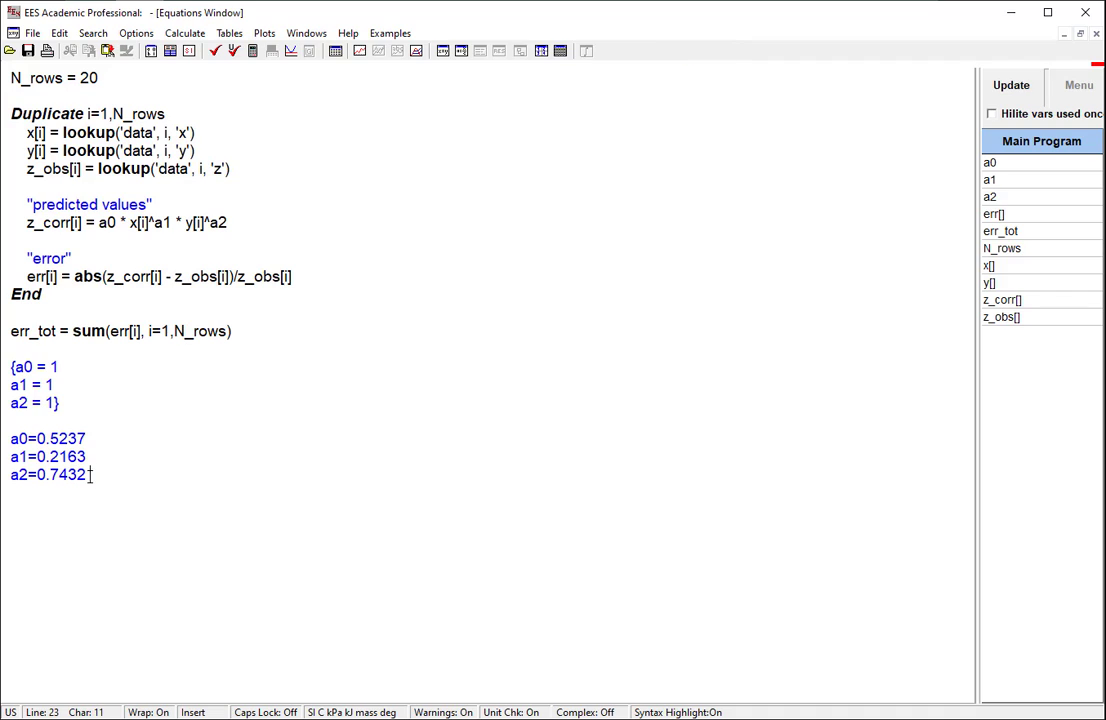
pyautogui.moveTo(91, 475); pyautogui.dragTo(10, 440)
pyautogui.click(147, 489)
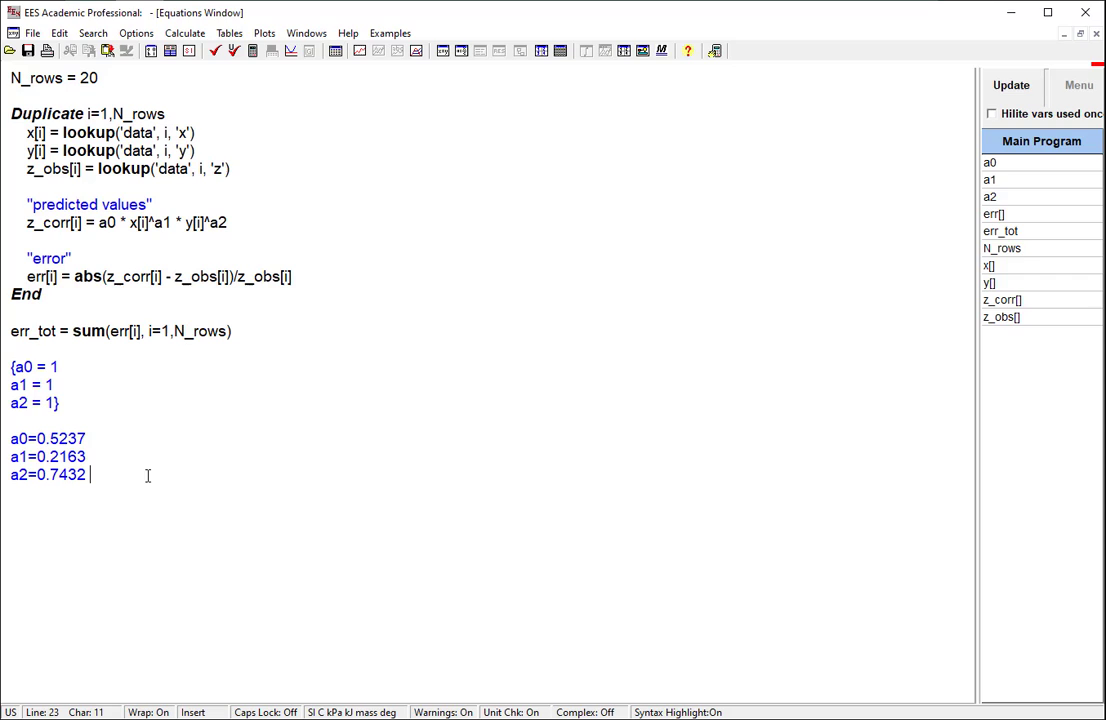
pyautogui.press('F2')
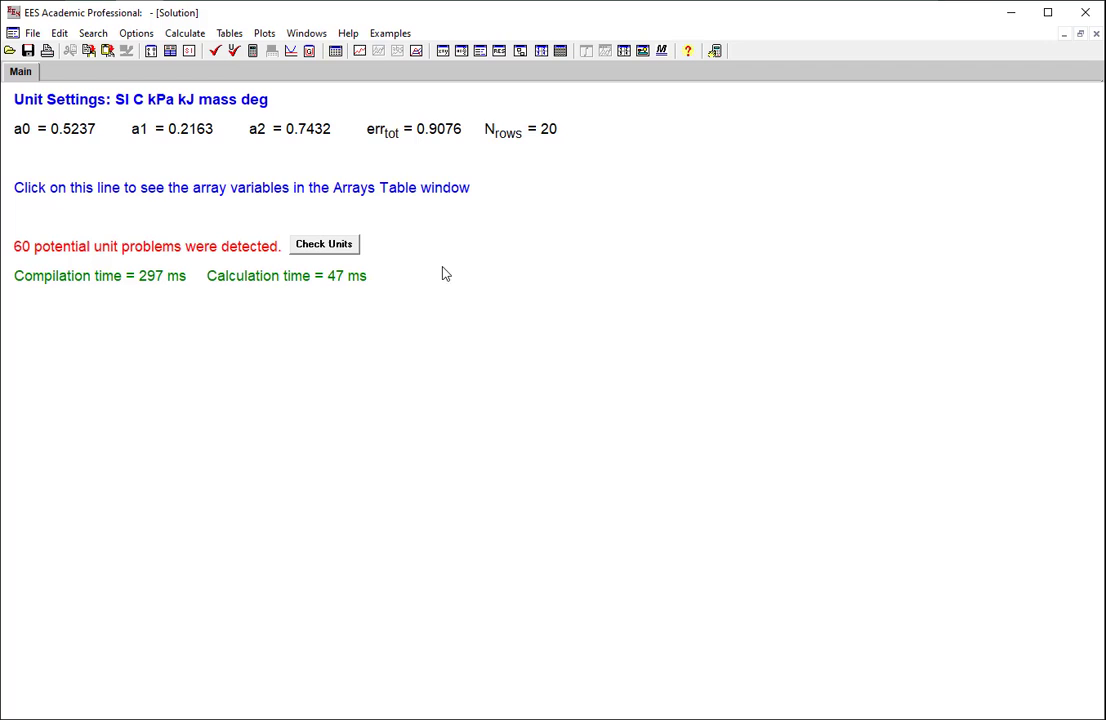
# Step: Set up a new plot from the Arrays Table with x[i] against z_corr[i] and z_obs[i]
pyautogui.click(362, 54)
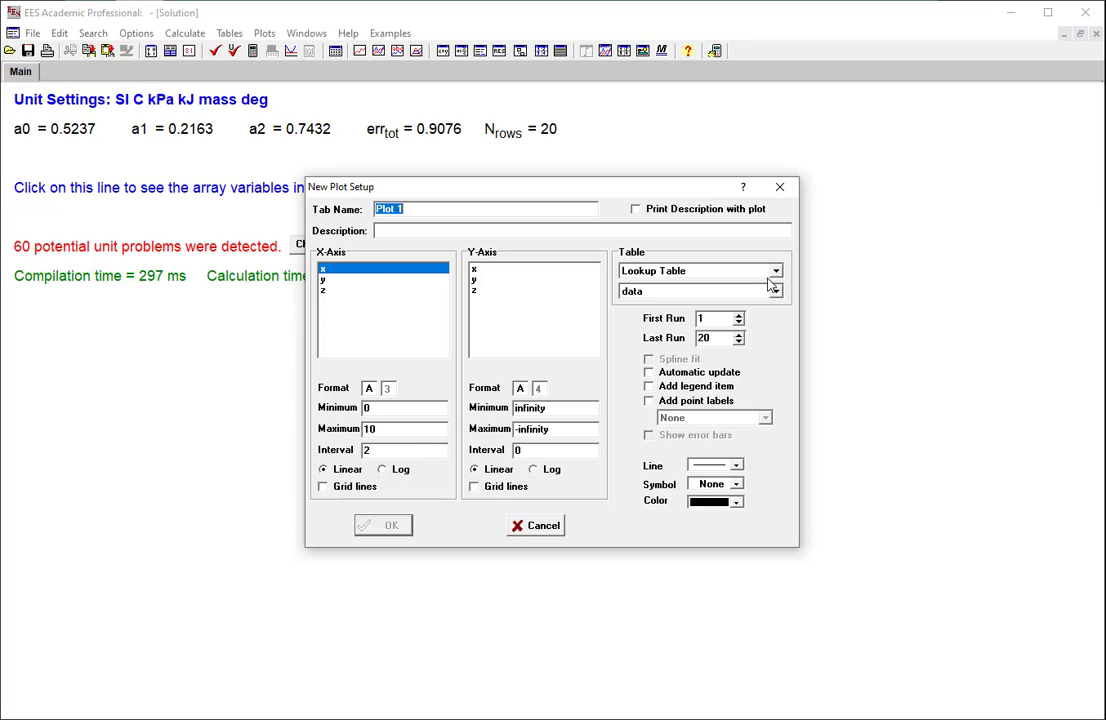
pyautogui.click(706, 272)
pyautogui.click(702, 297)
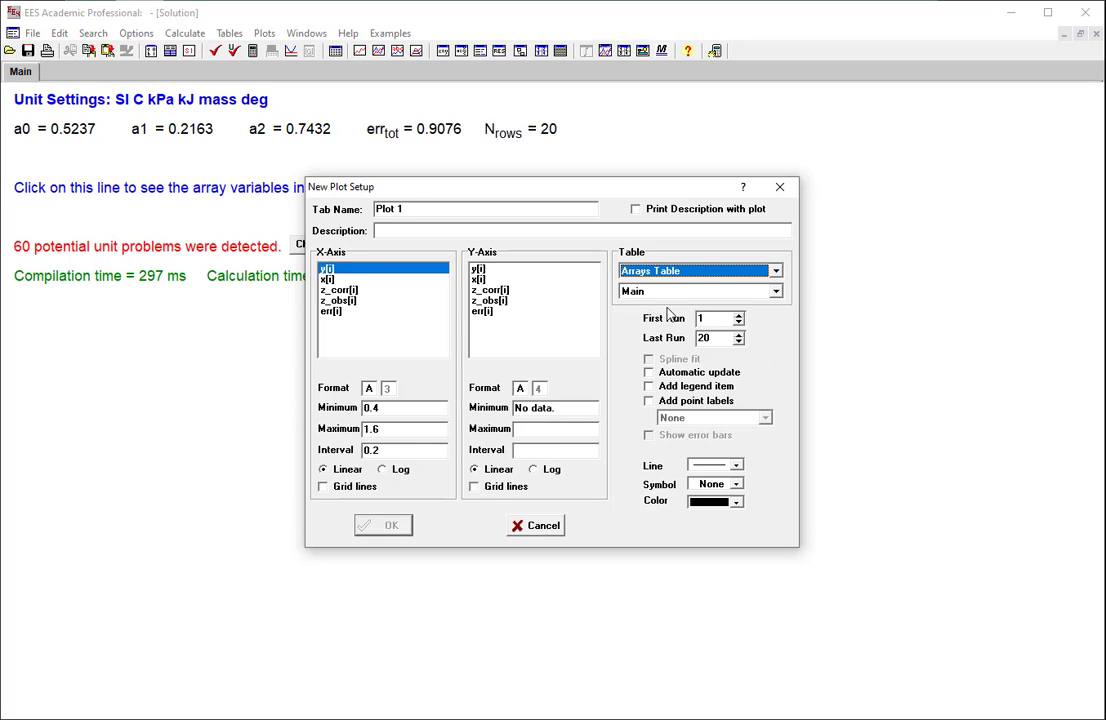
pyautogui.click(331, 281)
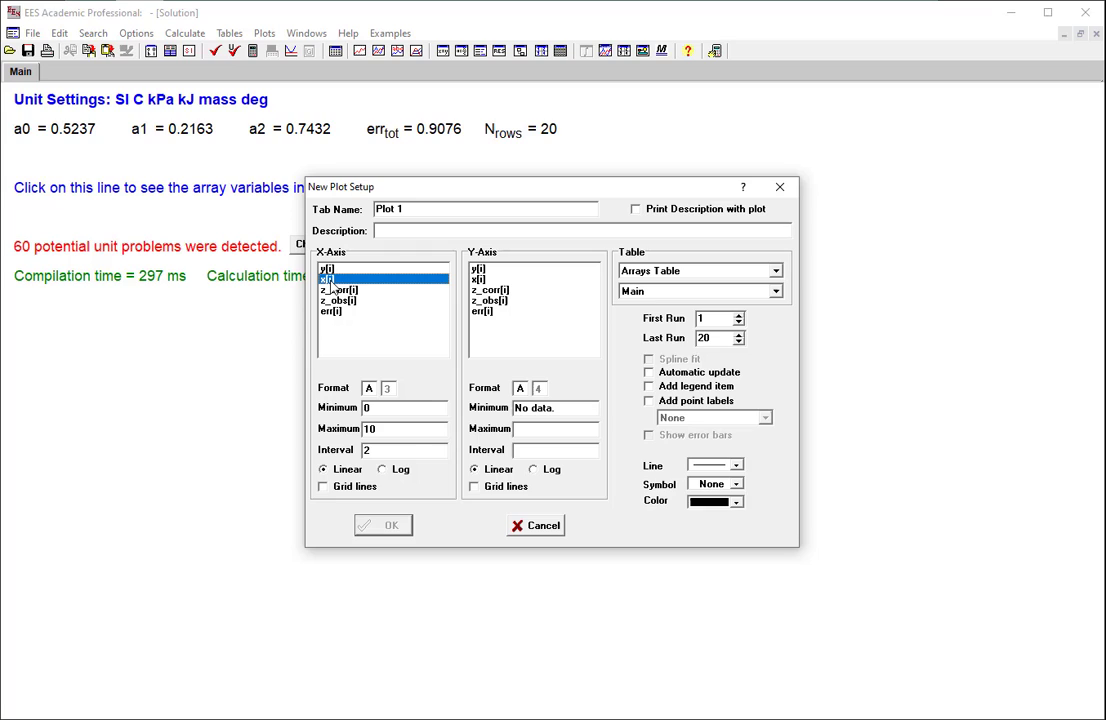
pyautogui.click(500, 290)
pyautogui.keyDown('ctrl'); pyautogui.click(501, 301); pyautogui.keyUp('ctrl')
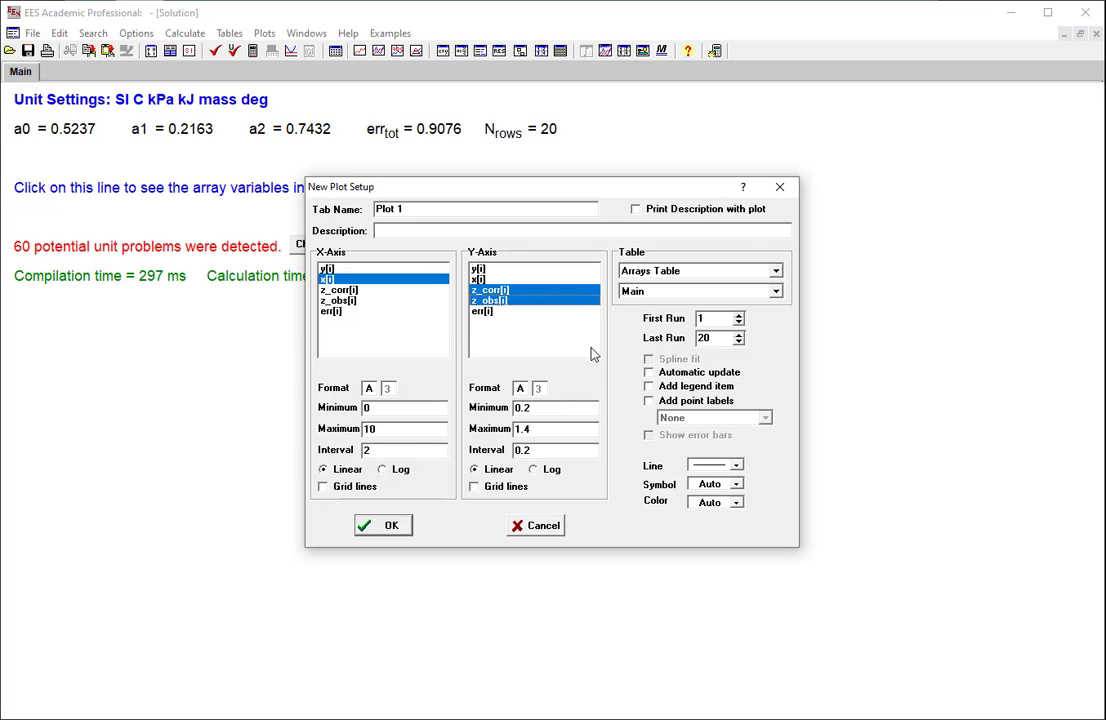
# Step: Add a legend, enable automatic update, use points without lines, and label the y-axis 'z'
pyautogui.click(650, 386)
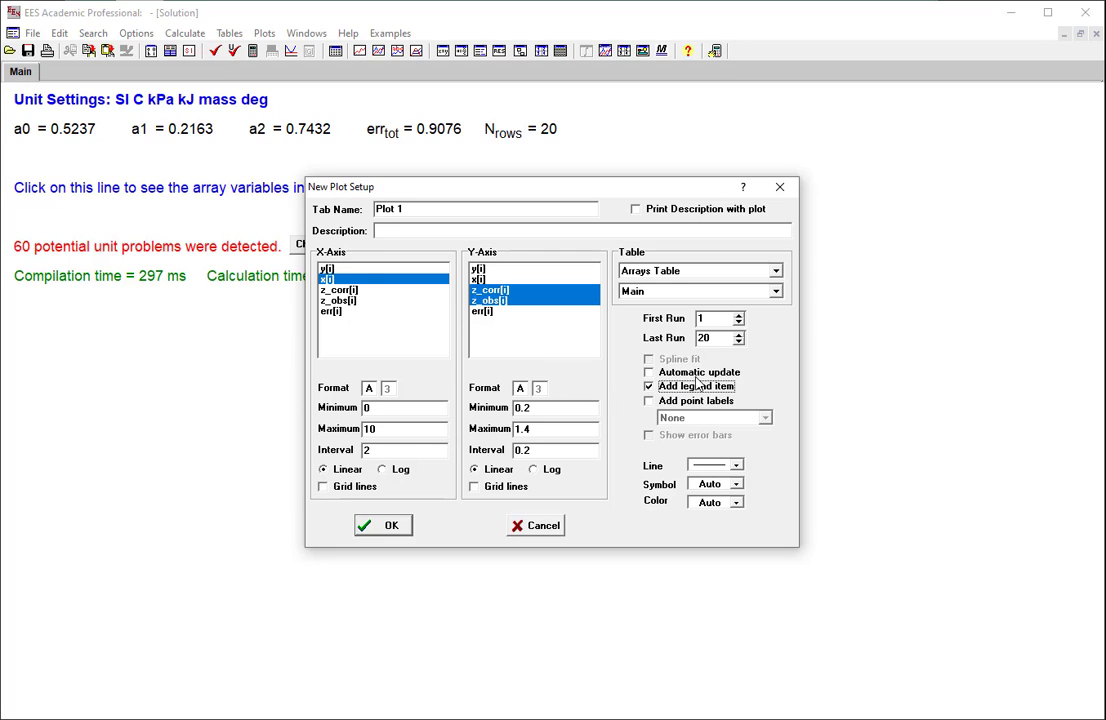
pyautogui.click(695, 372)
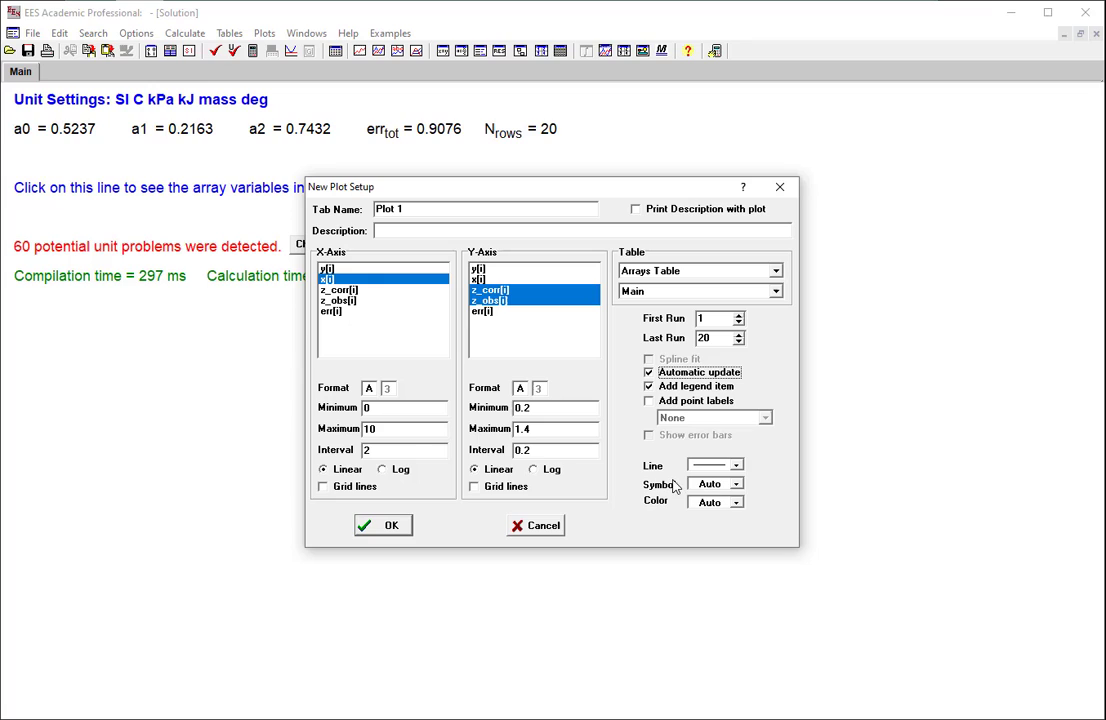
pyautogui.click(736, 465)
pyautogui.click(730, 478)
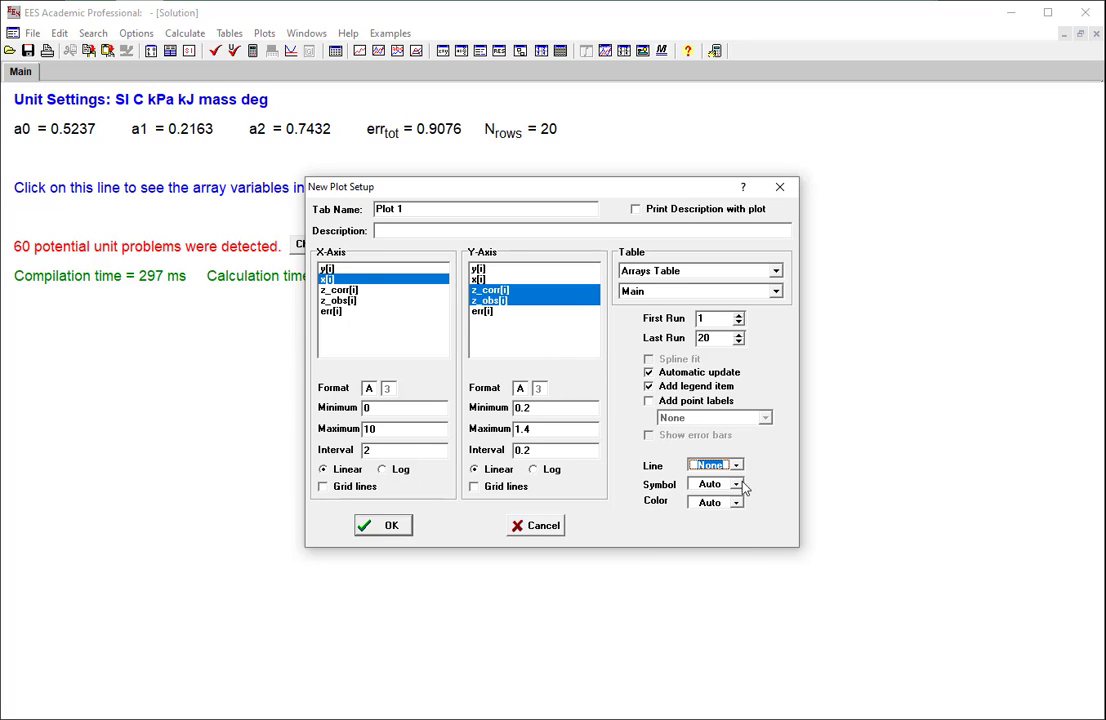
pyautogui.click(375, 530)
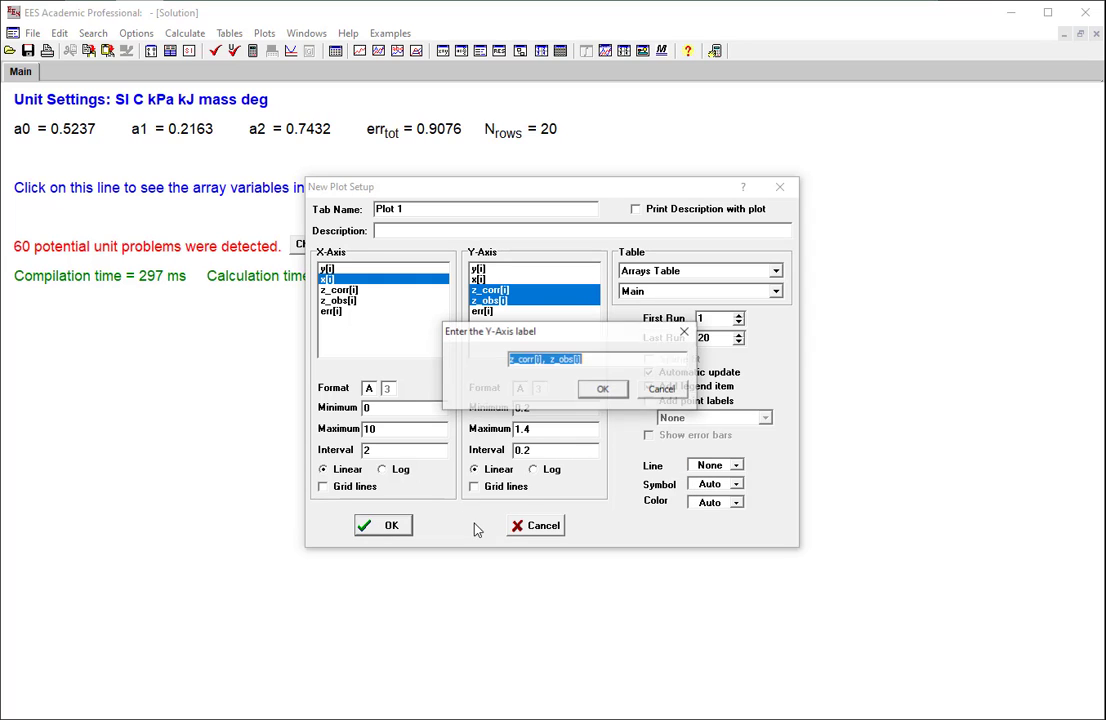
pyautogui.write('z')
pyautogui.click(600, 390)
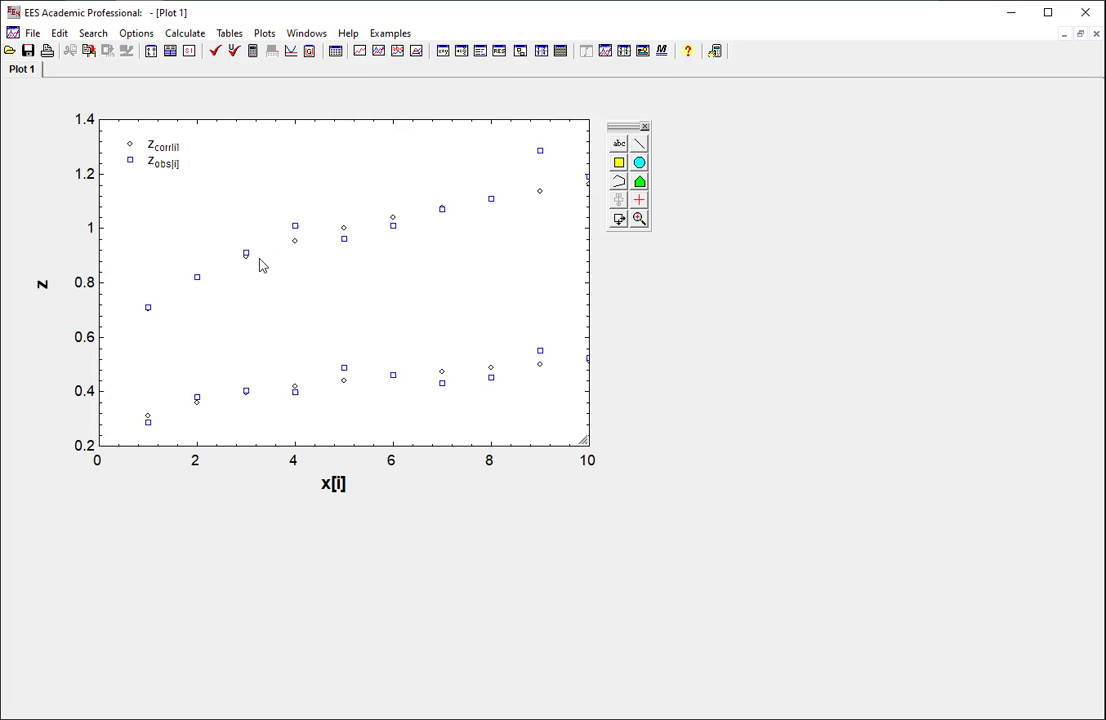
# Step: Make the z_obs[i] markers filled and enlarge them into big dots
pyautogui.doubleClick(427, 251)
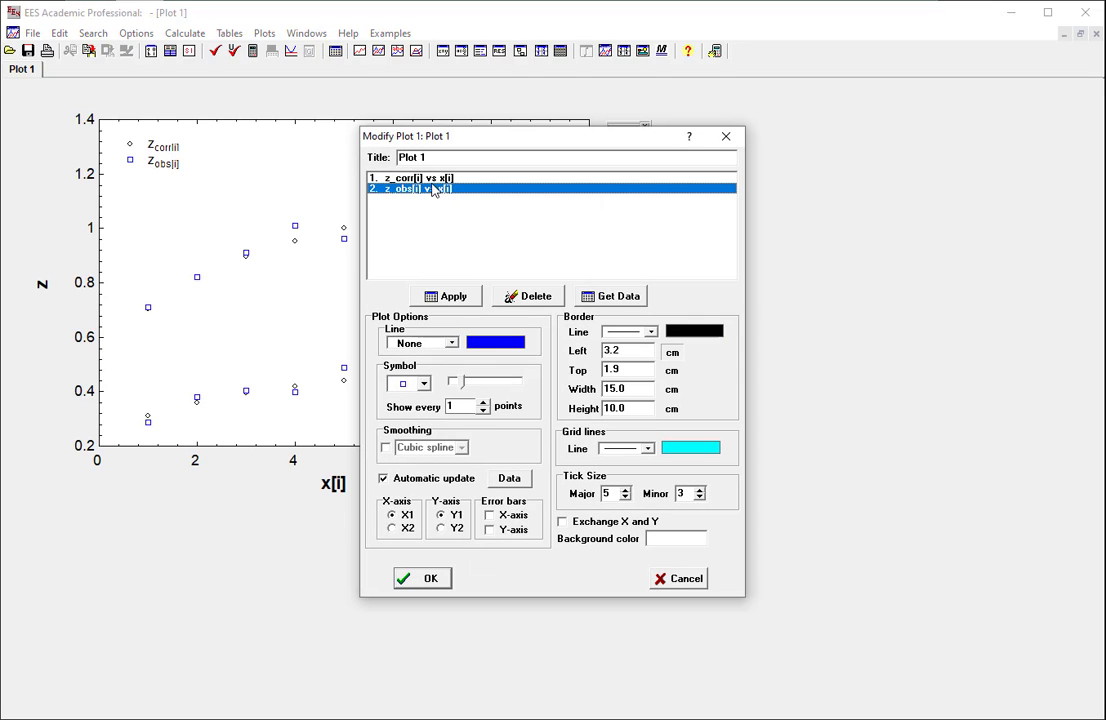
pyautogui.click(420, 383)
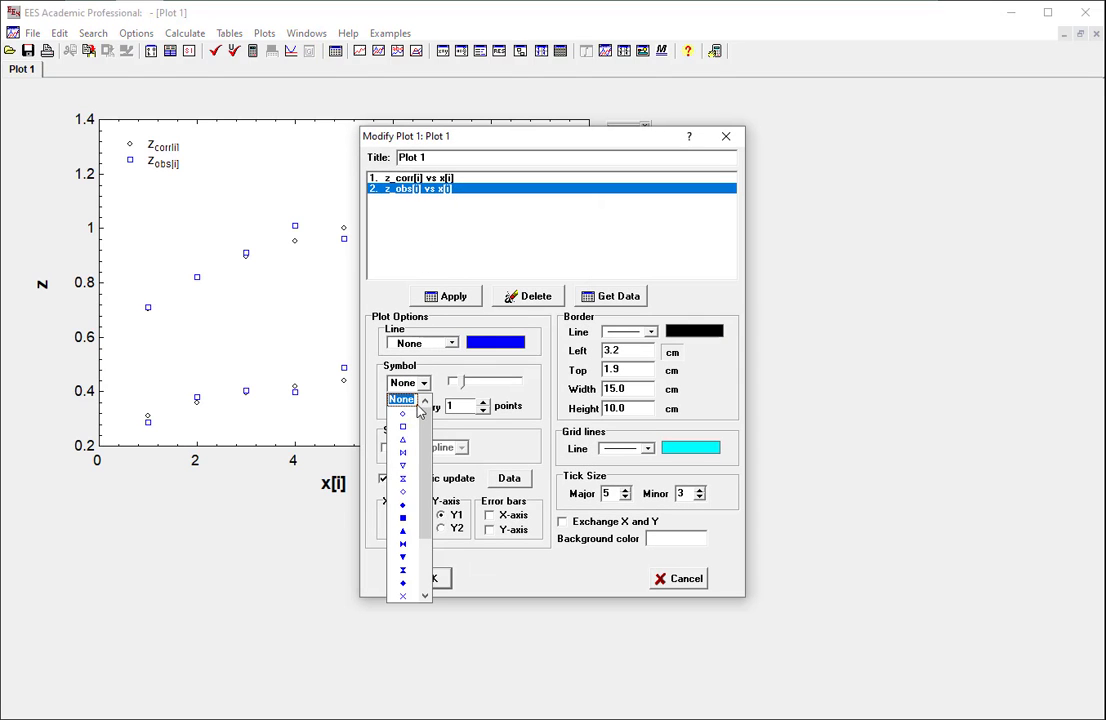
pyautogui.click(401, 507)
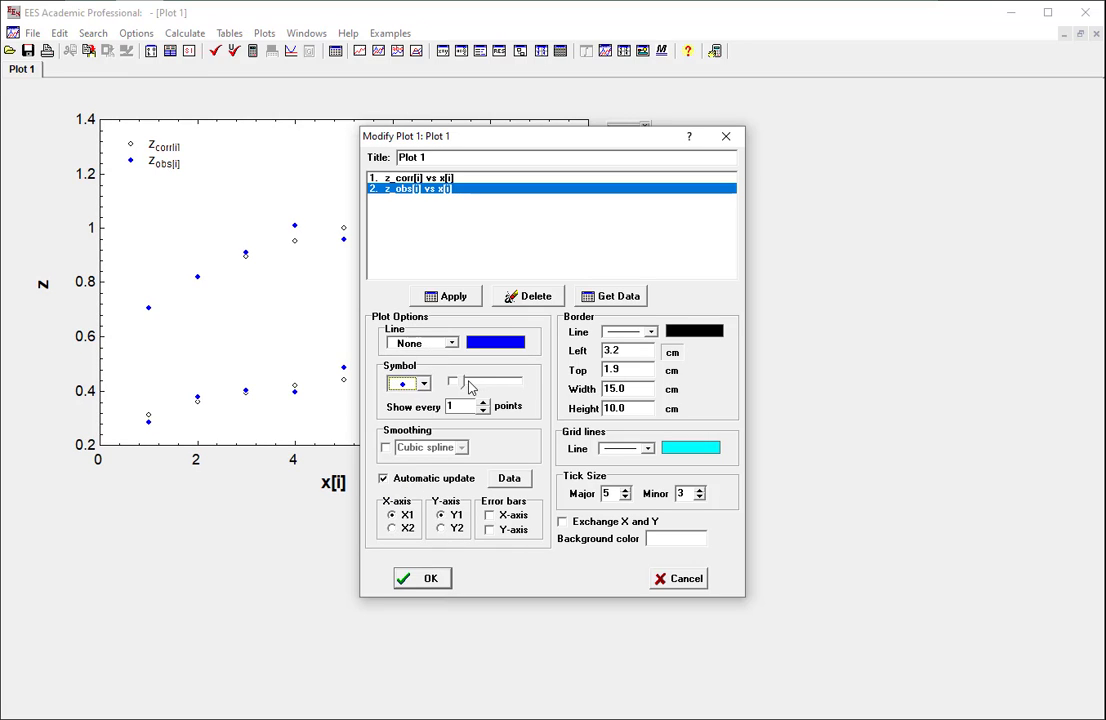
pyautogui.moveTo(471, 386)
pyautogui.mouseDown()
pyautogui.moveTo(495, 392)
pyautogui.moveTo(482, 392)
pyautogui.mouseUp()
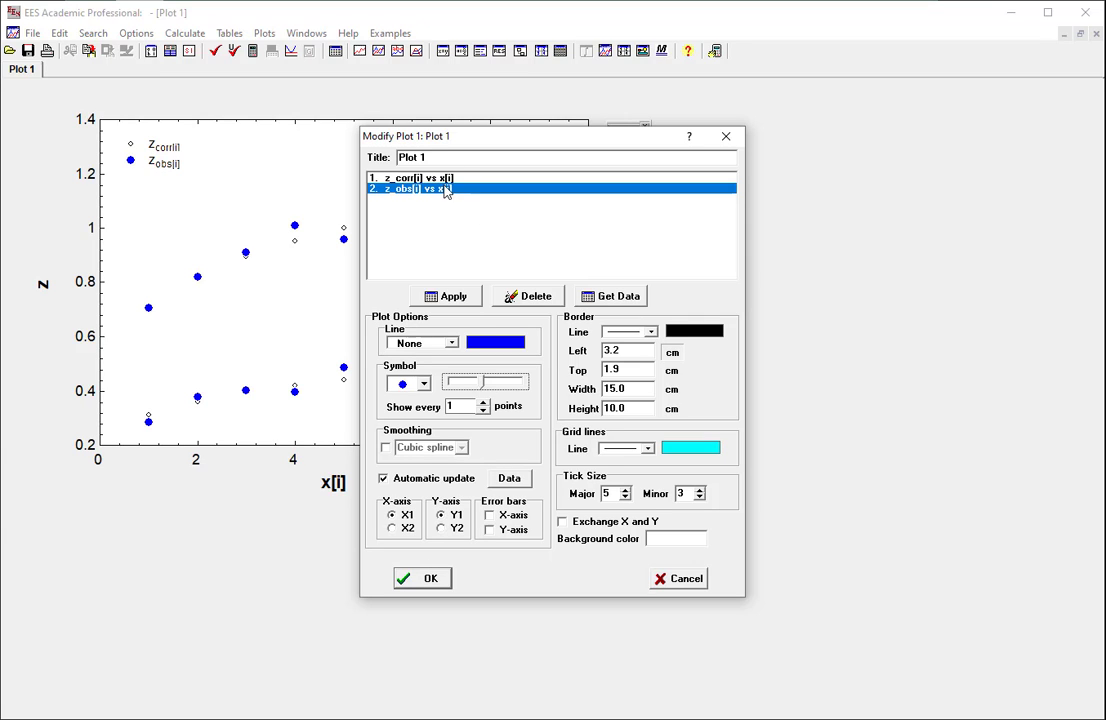
# Step: Change the z_corr[i] series colour to red and apply the changes
pyautogui.click(395, 178)
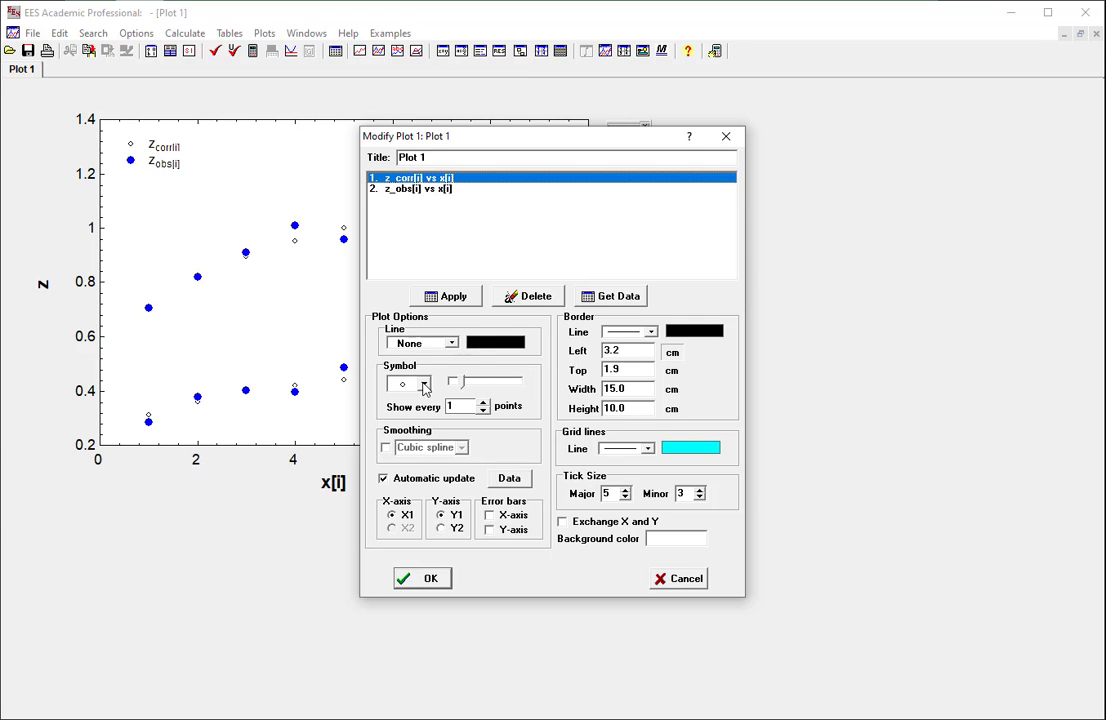
pyautogui.click(486, 343)
pyautogui.click(494, 408)
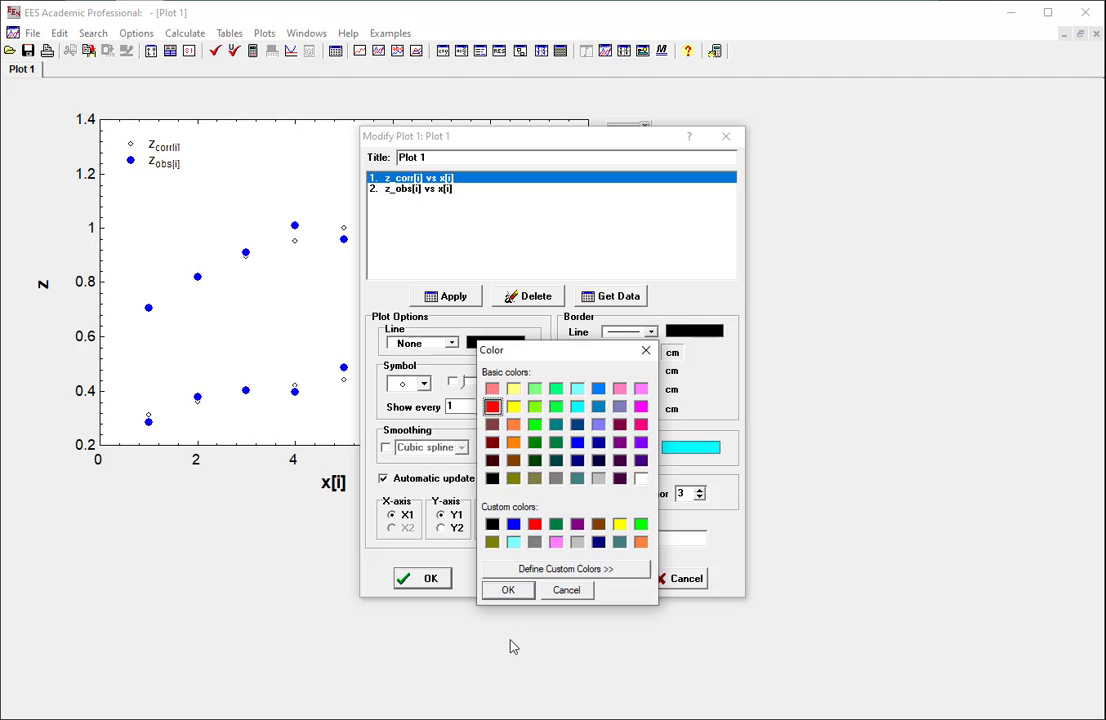
pyautogui.click(510, 590)
pyautogui.click(445, 295)
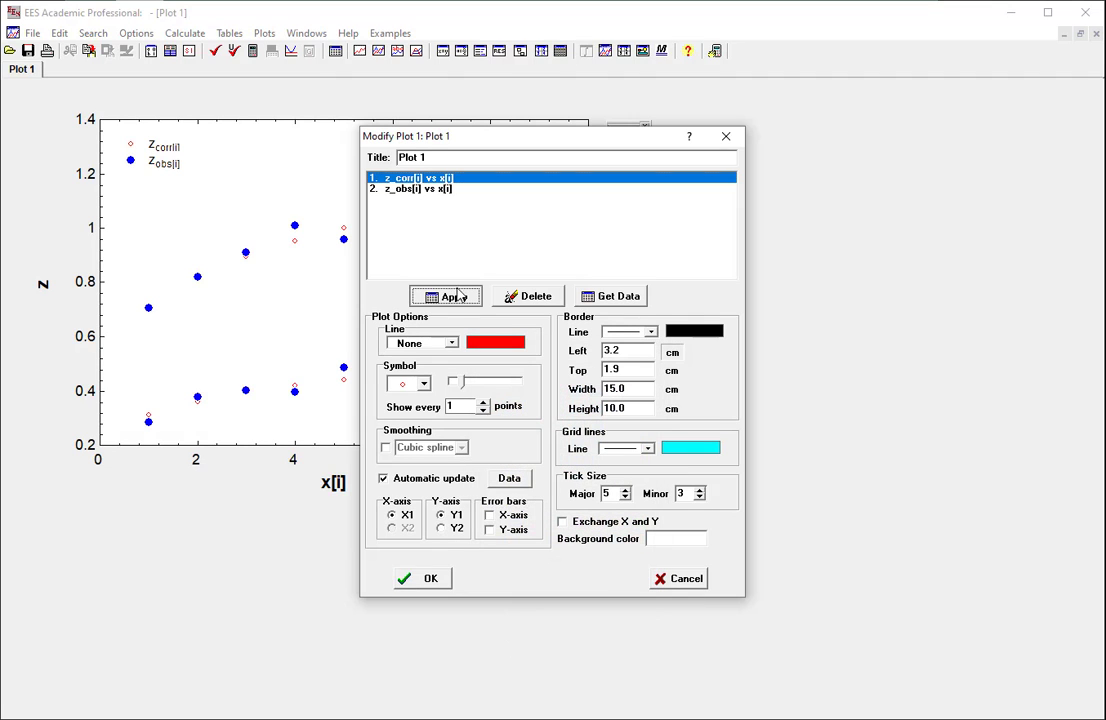
pyautogui.click(427, 580)
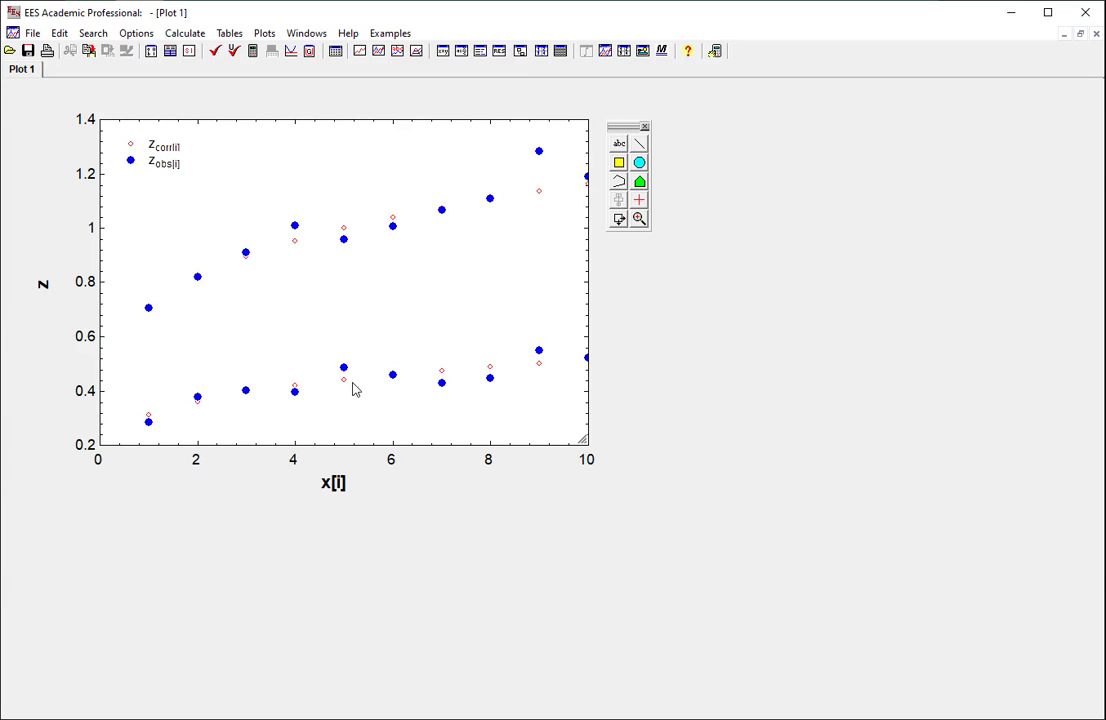
# Step: Show the fitted a0, a1, a2 lines in the Equations Window, moved aside over Excel
pyautogui.doubleClick(128, 434)
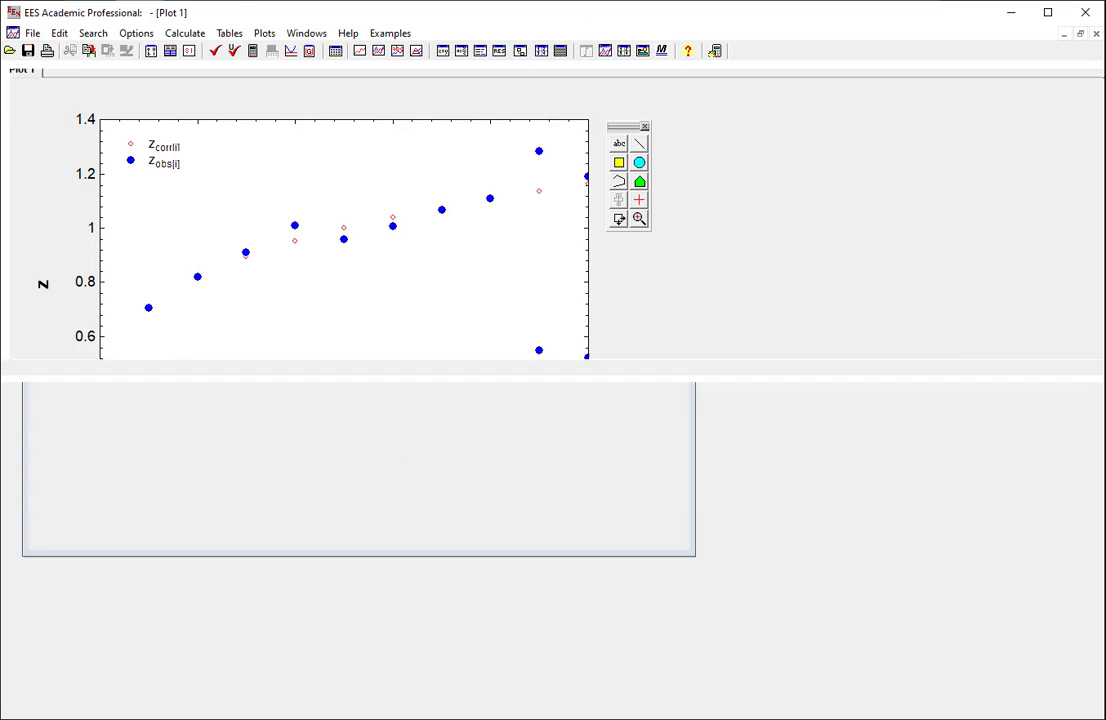
pyautogui.moveTo(106, 481); pyautogui.dragTo(10, 437)
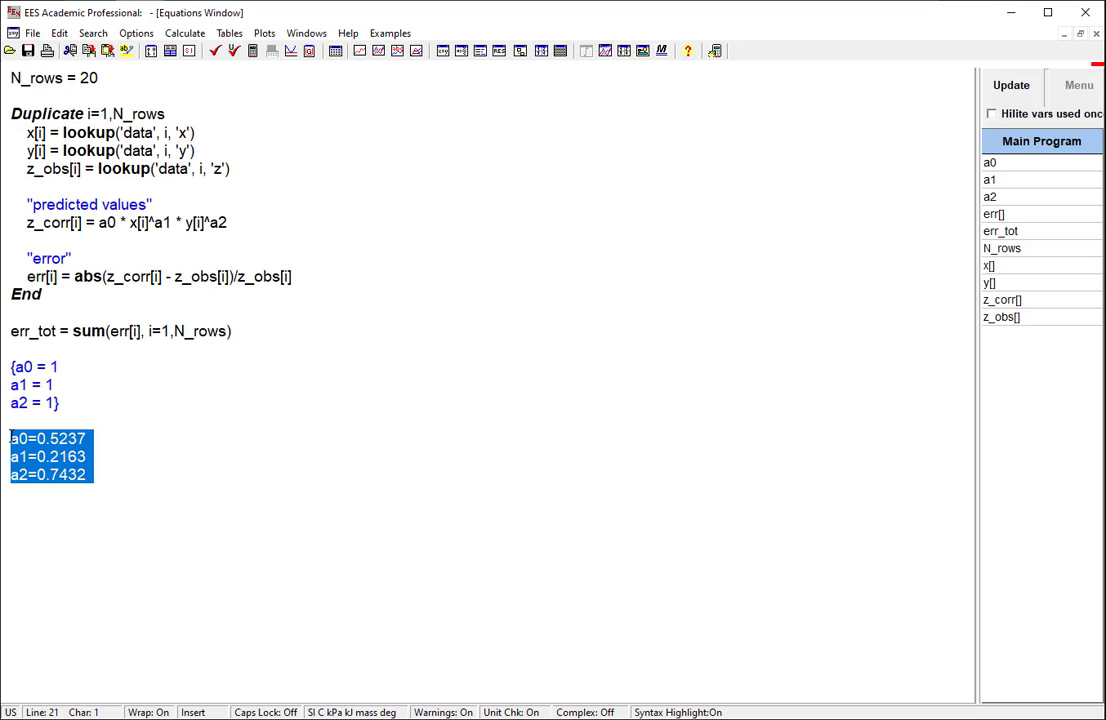
pyautogui.click(60, 456)
pyautogui.moveTo(257, 22); pyautogui.dragTo(444, 221)
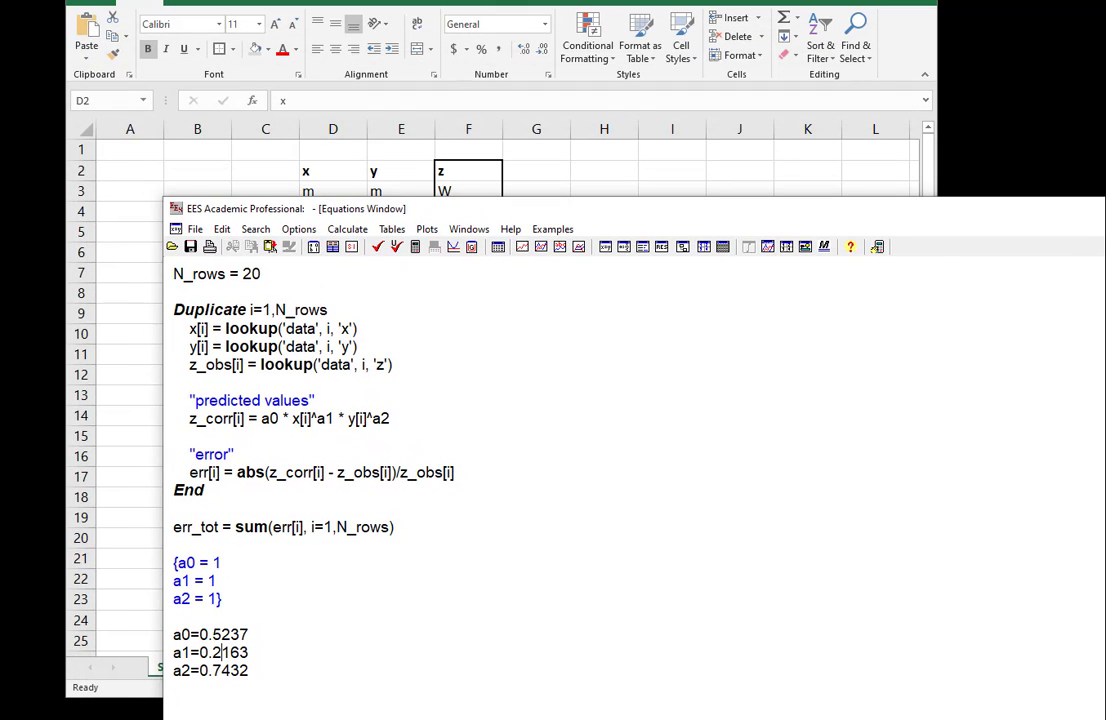
# Step: Check the z-generating formula in Excel cell F4, then bring the EES equations back
pyautogui.hotkey('alt', 'Tab')
pyautogui.click(459, 211)
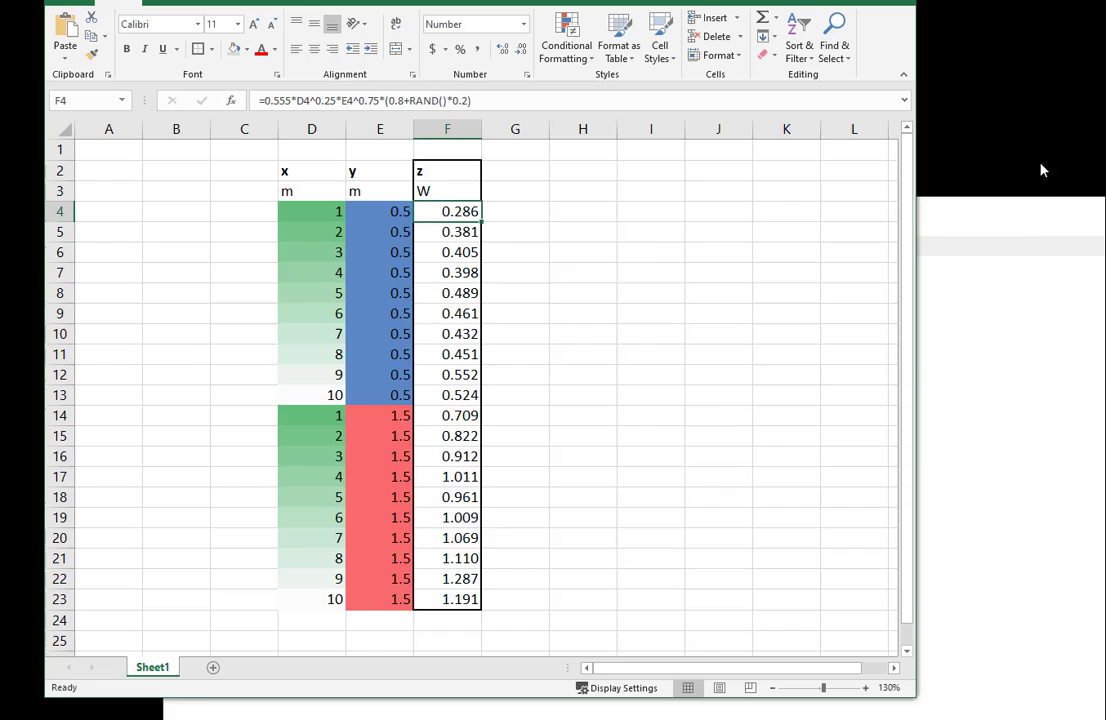
pyautogui.click(1034, 218)
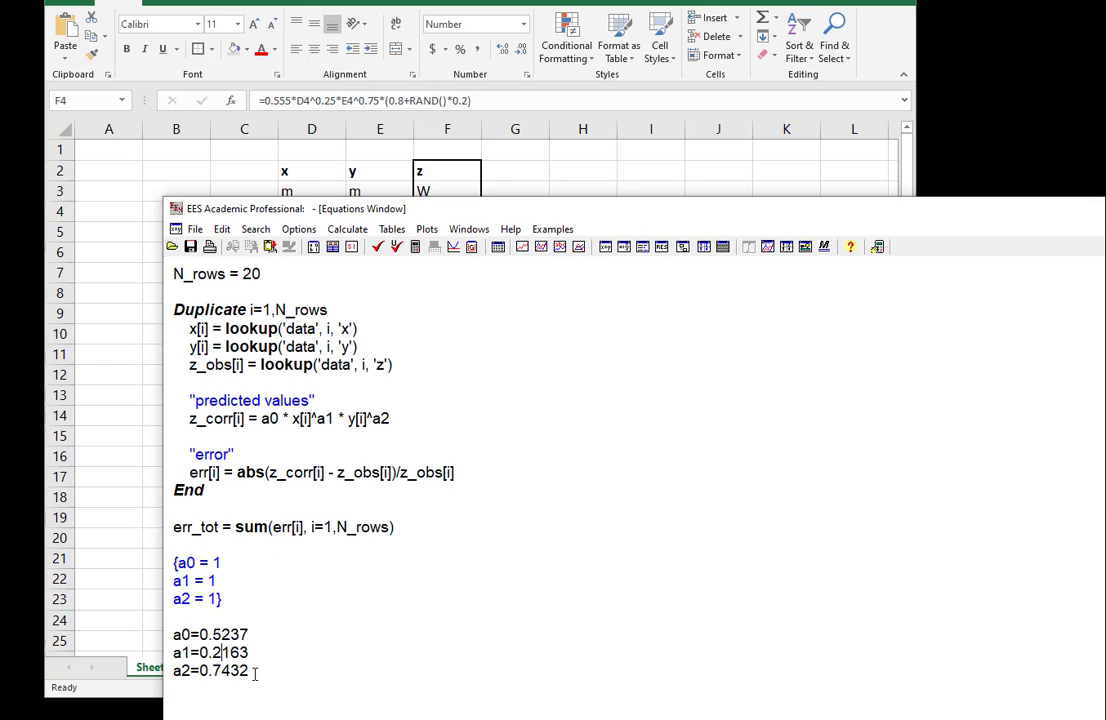
pyautogui.moveTo(255, 674); pyautogui.dragTo(181, 634)
pyautogui.click(312, 669)
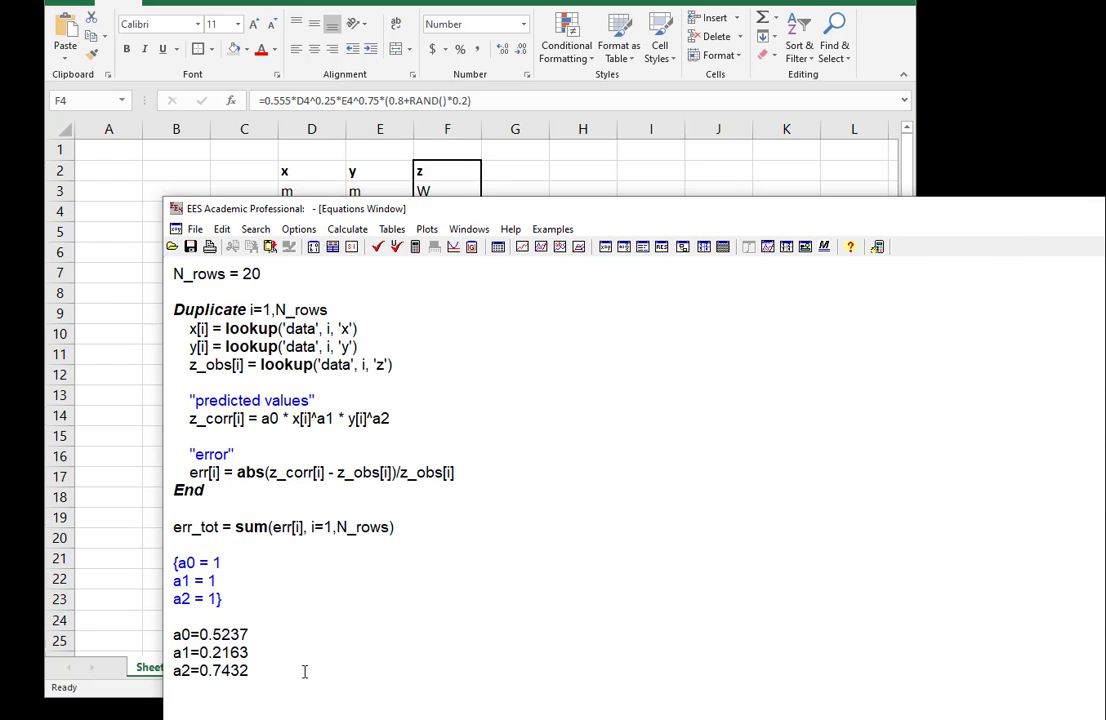